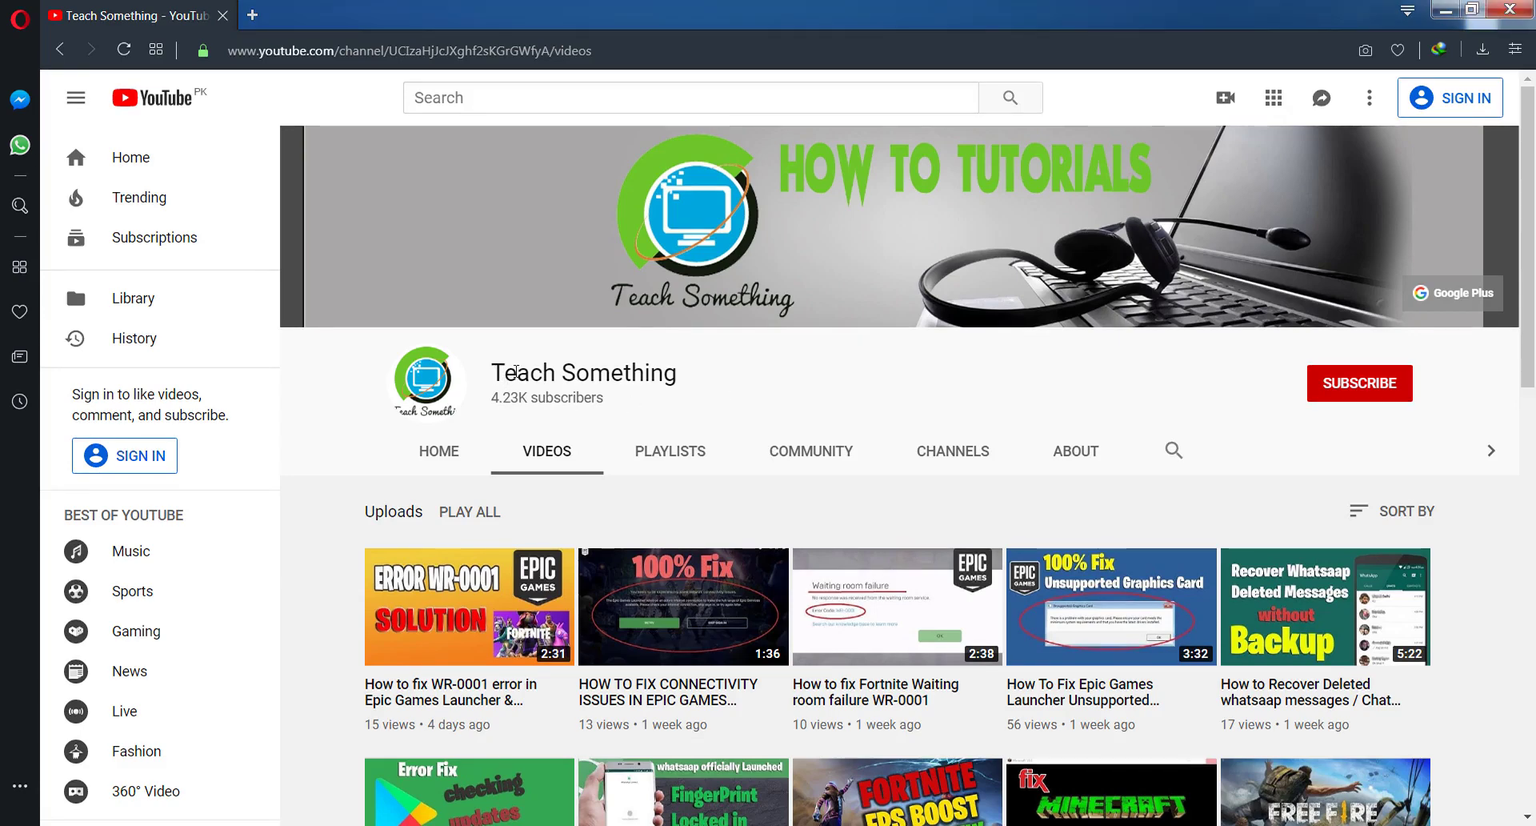
# Step: View the note naming the UE4 crash error, then return to the channel page
pyautogui.moveTo(491, 373); pyautogui.dragTo(677, 373)
pyautogui.click(834, 368)
pyautogui.hotkey('alt', 'Tab')
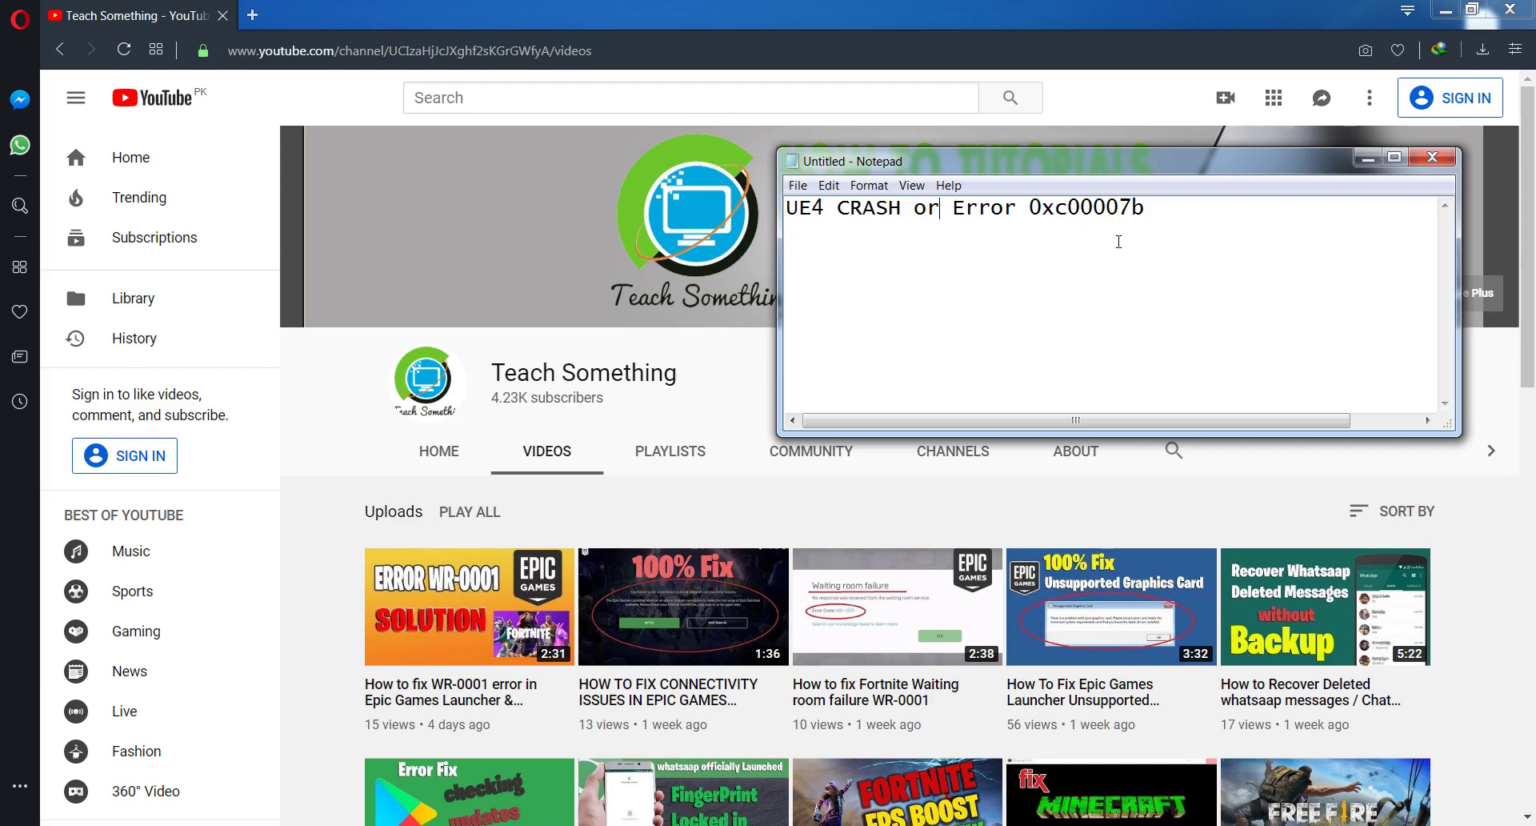
pyautogui.click(1368, 158)
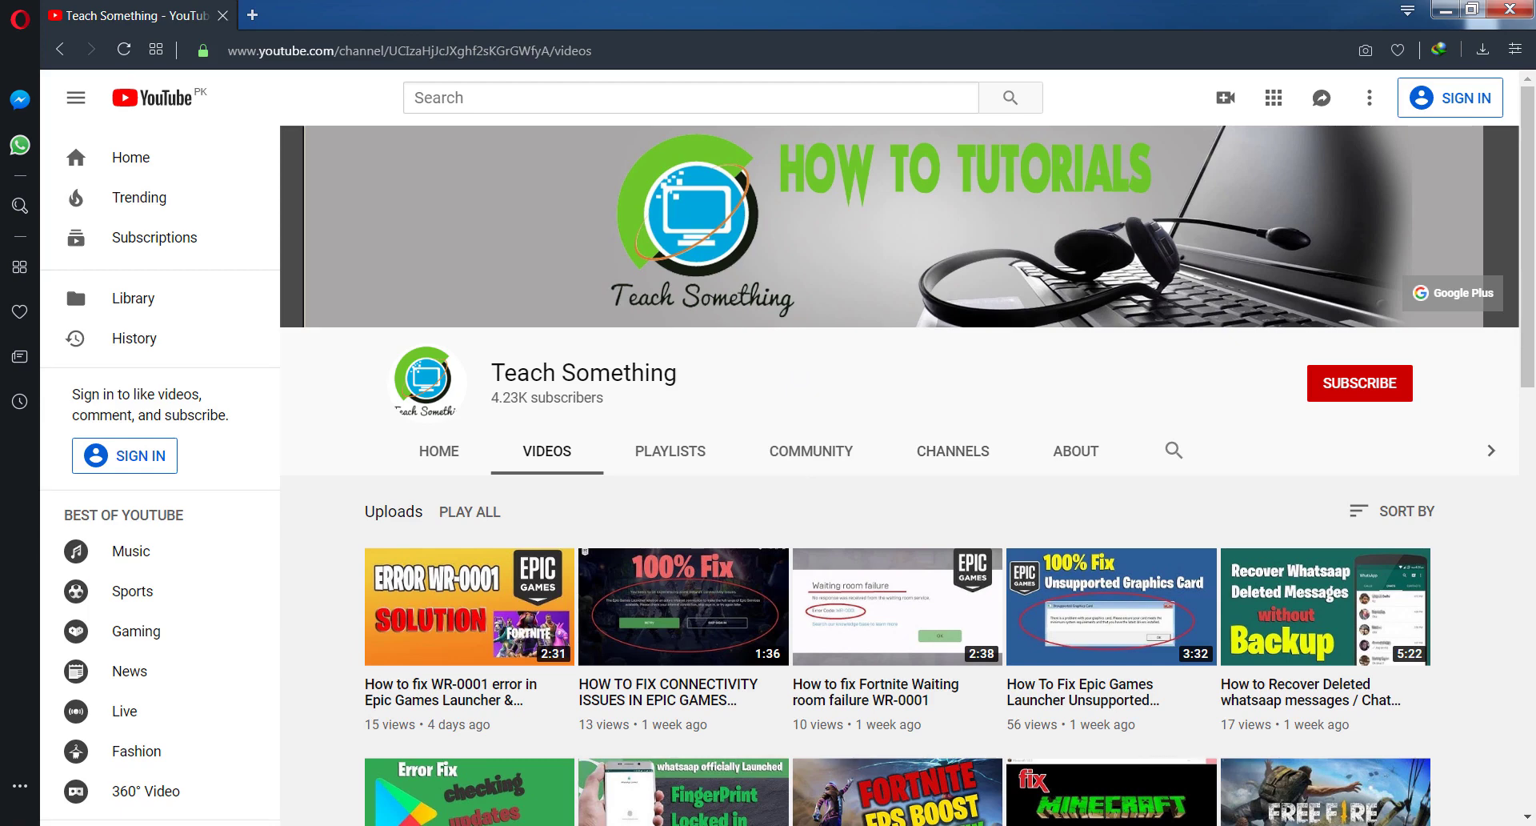
# Step: Open the Roaming folder by searching %AppData% from the Start menu
pyautogui.press('super')
pyautogui.click(76, 803)
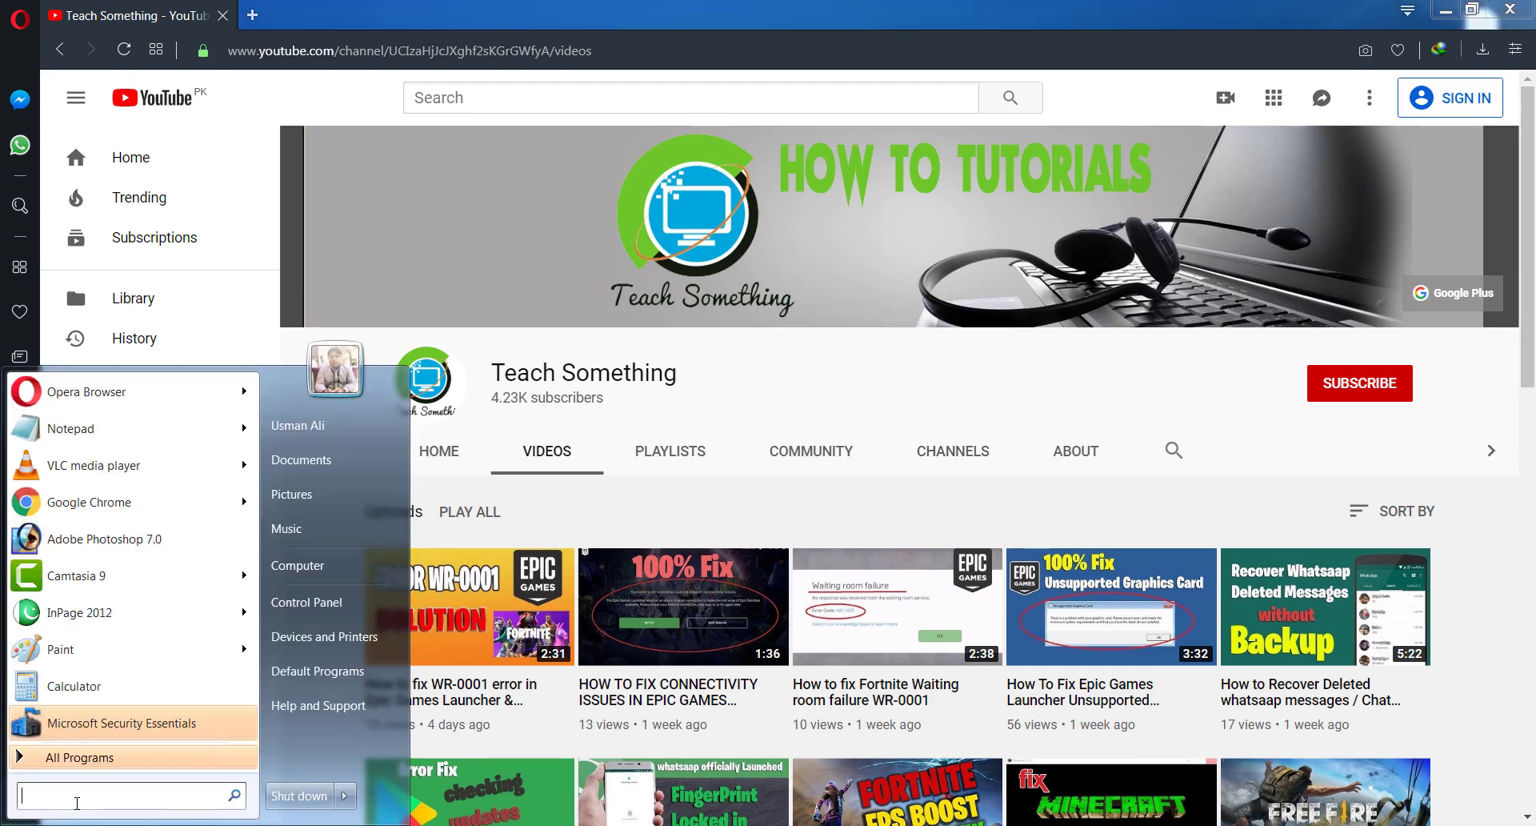
pyautogui.write('%')
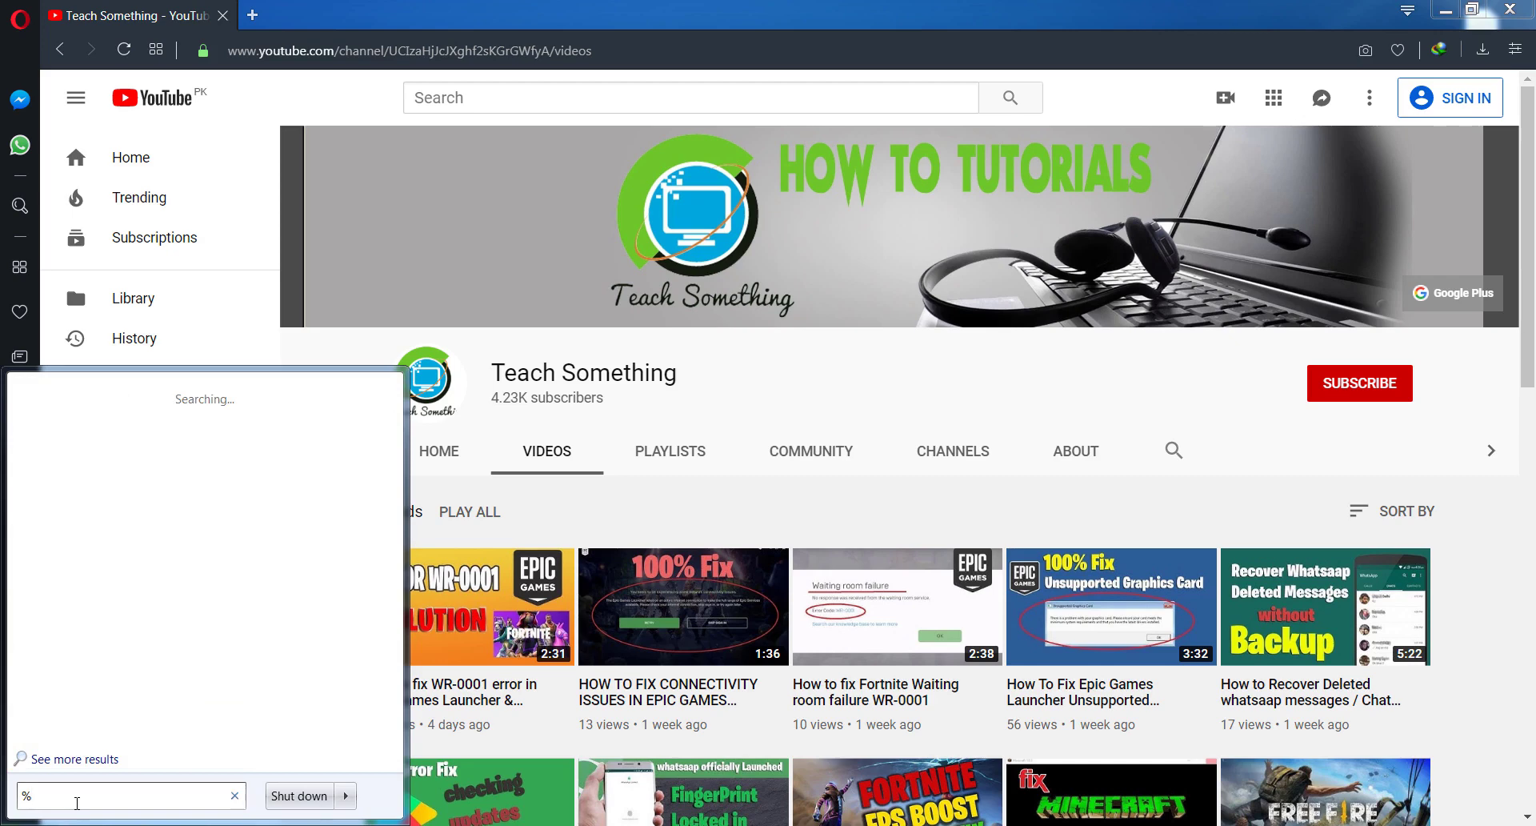
pyautogui.write('AppData')
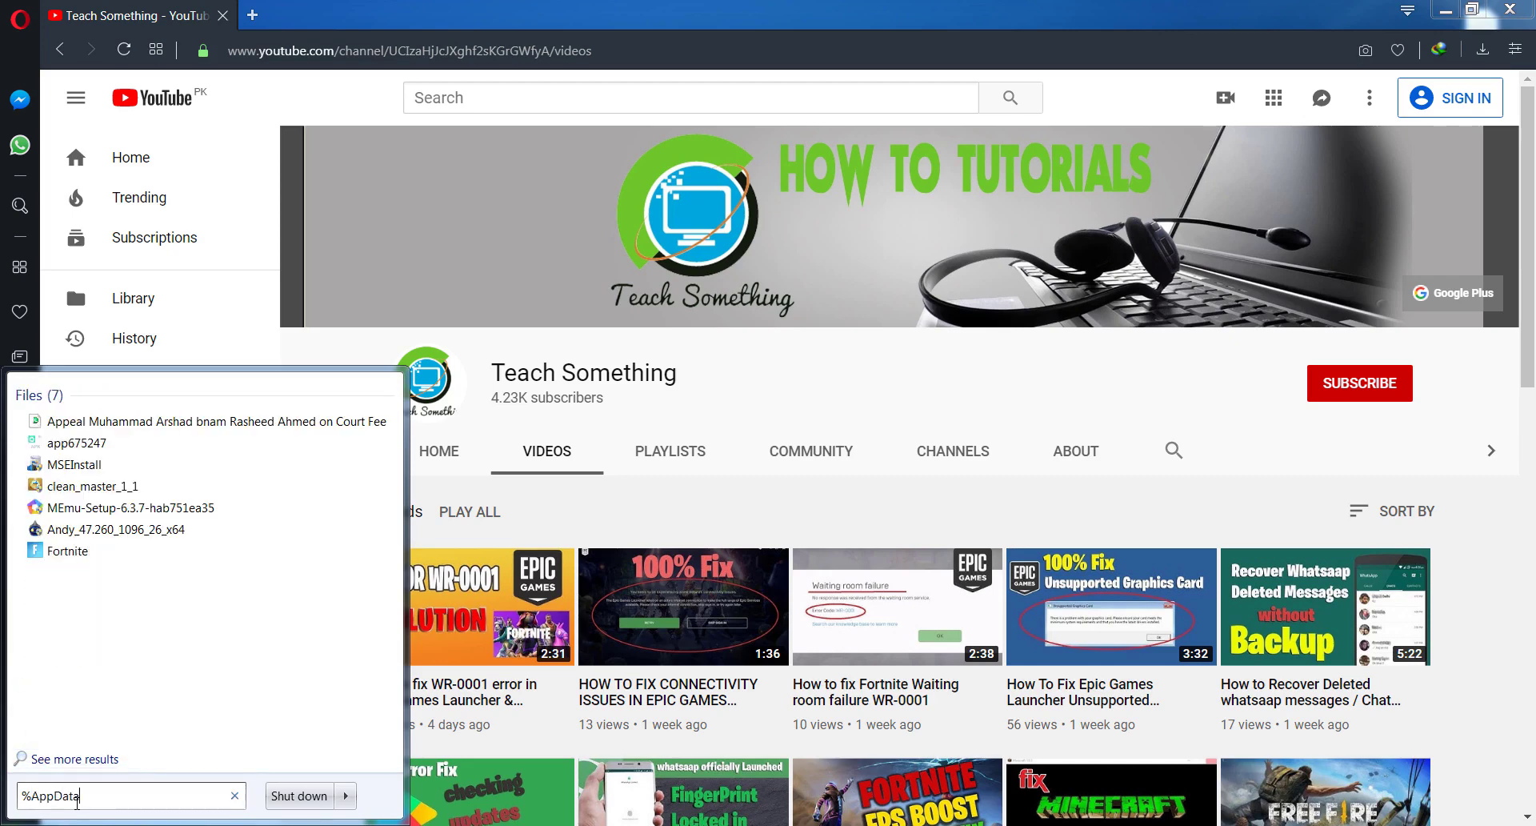
pyautogui.write('%')
pyautogui.press('Return')
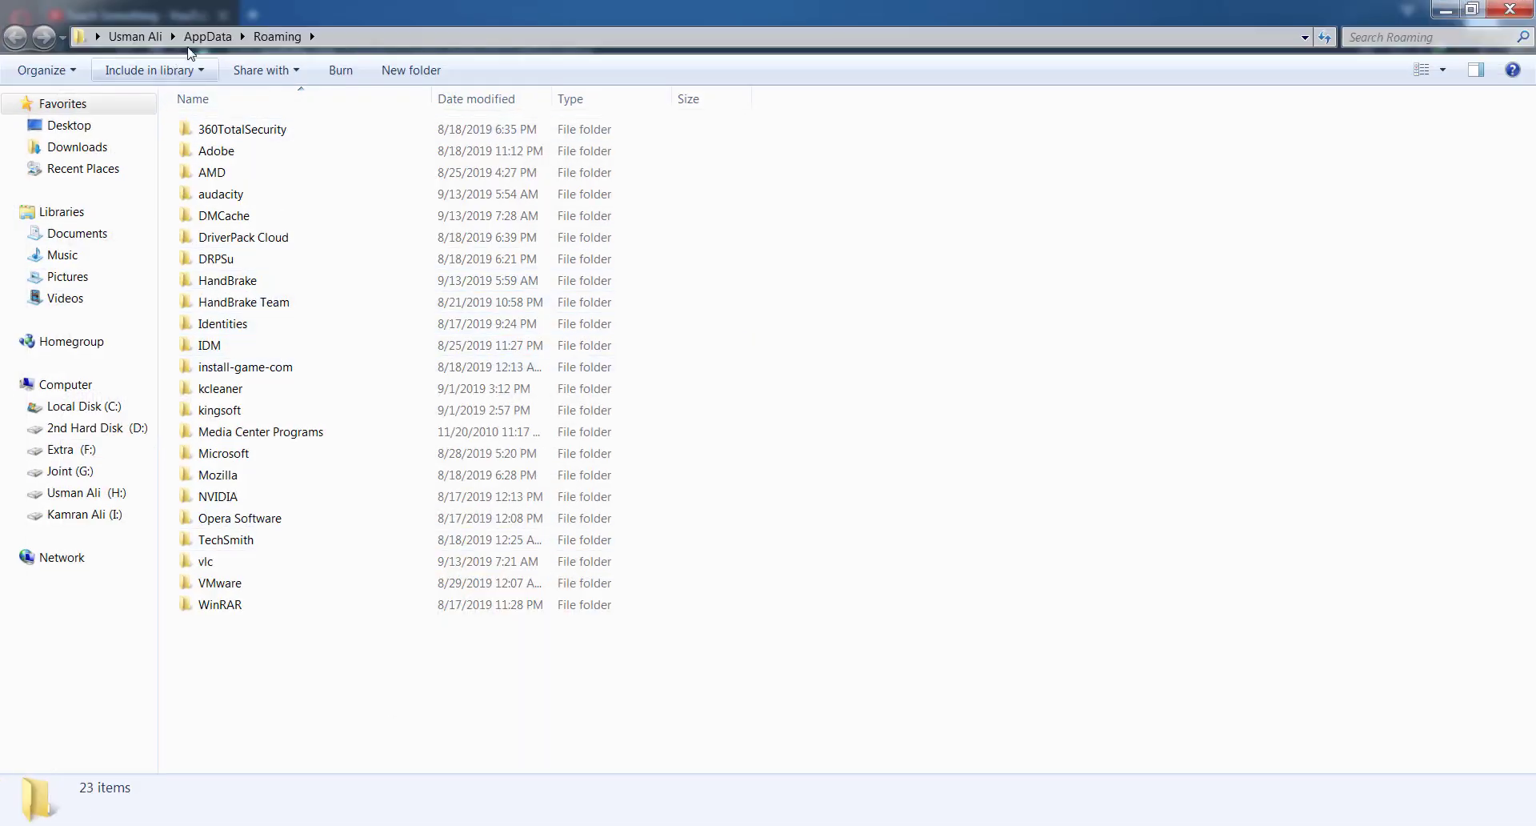
# Step: Go up to AppData, then through Local, FortniteGame, Saved and Config into CrashReportClient
pyautogui.click(208, 37)
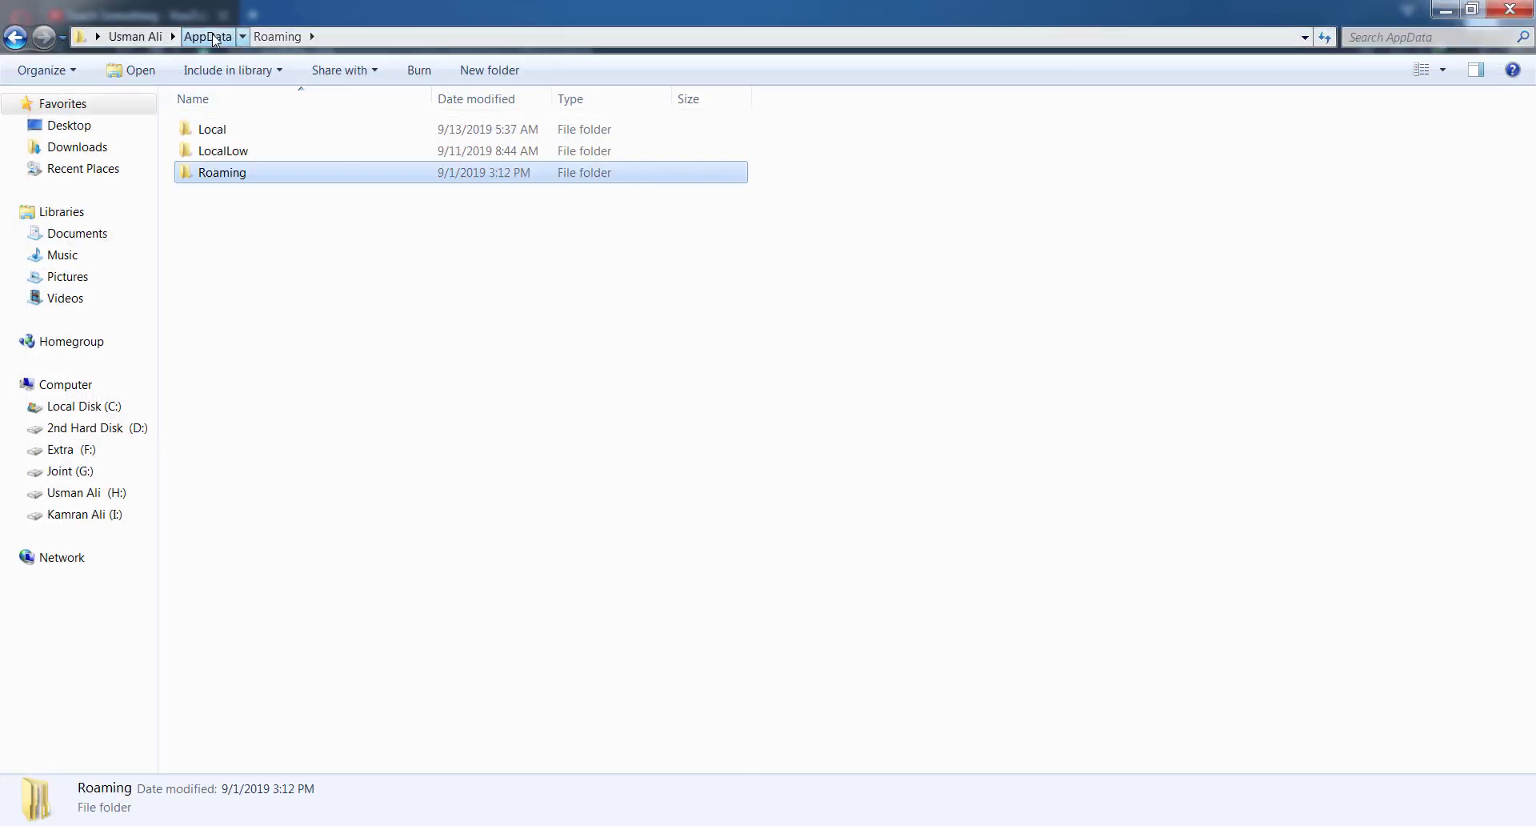
pyautogui.doubleClick(215, 131)
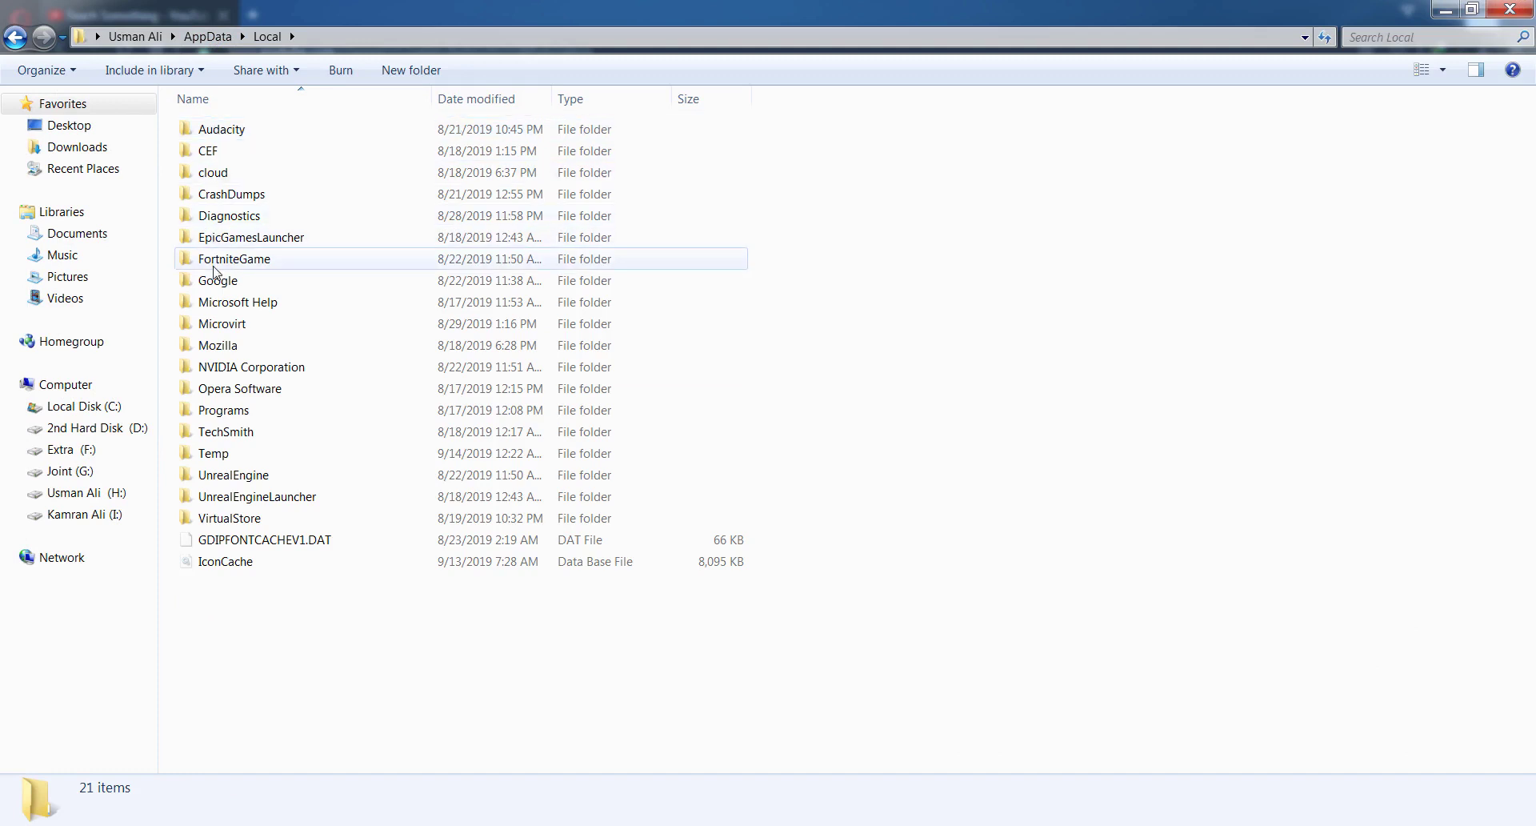
pyautogui.doubleClick(271, 258)
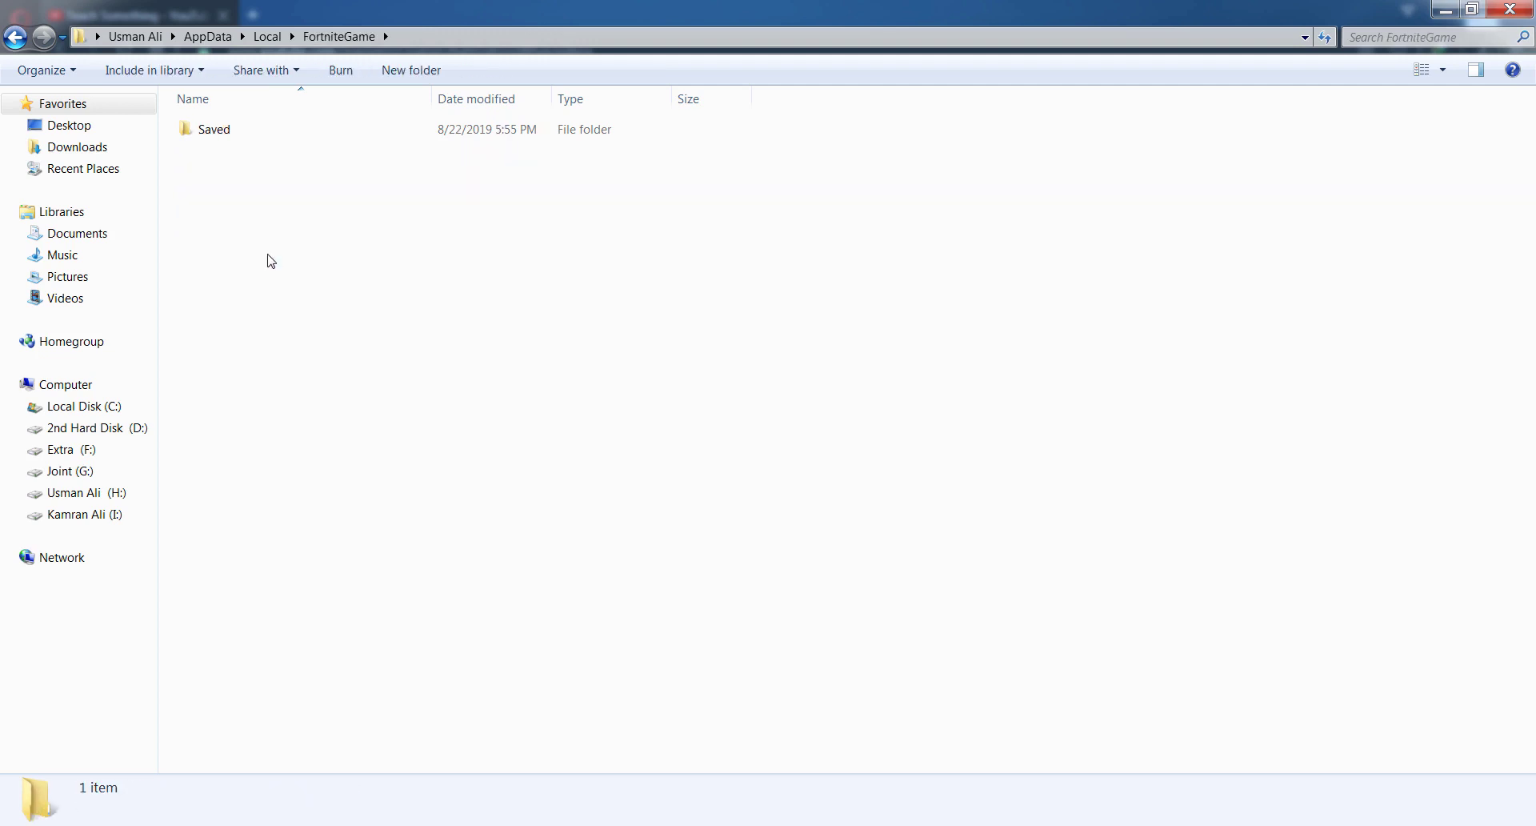
pyautogui.doubleClick(228, 130)
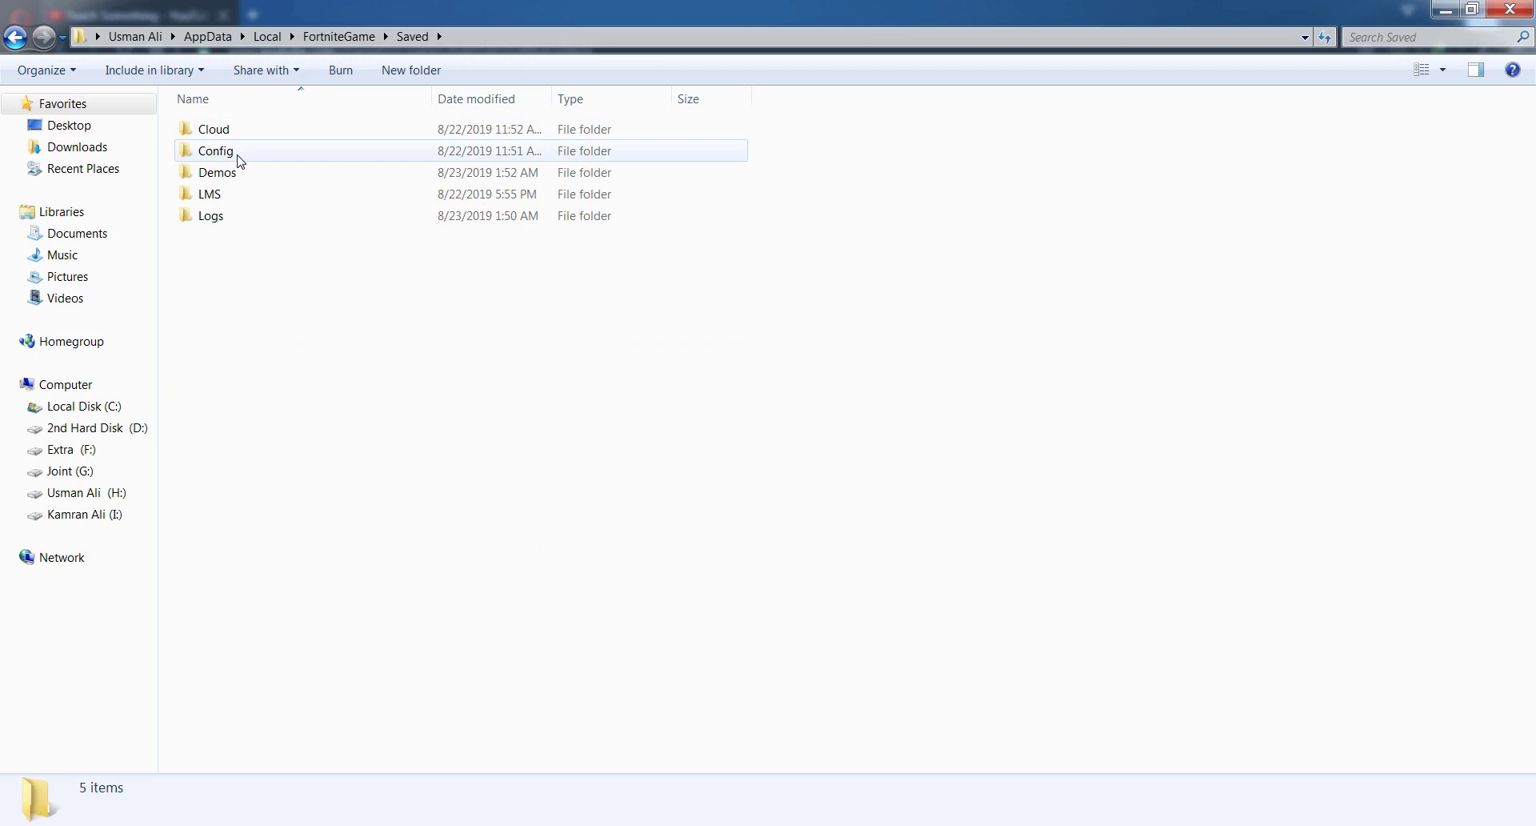
pyautogui.click(232, 156)
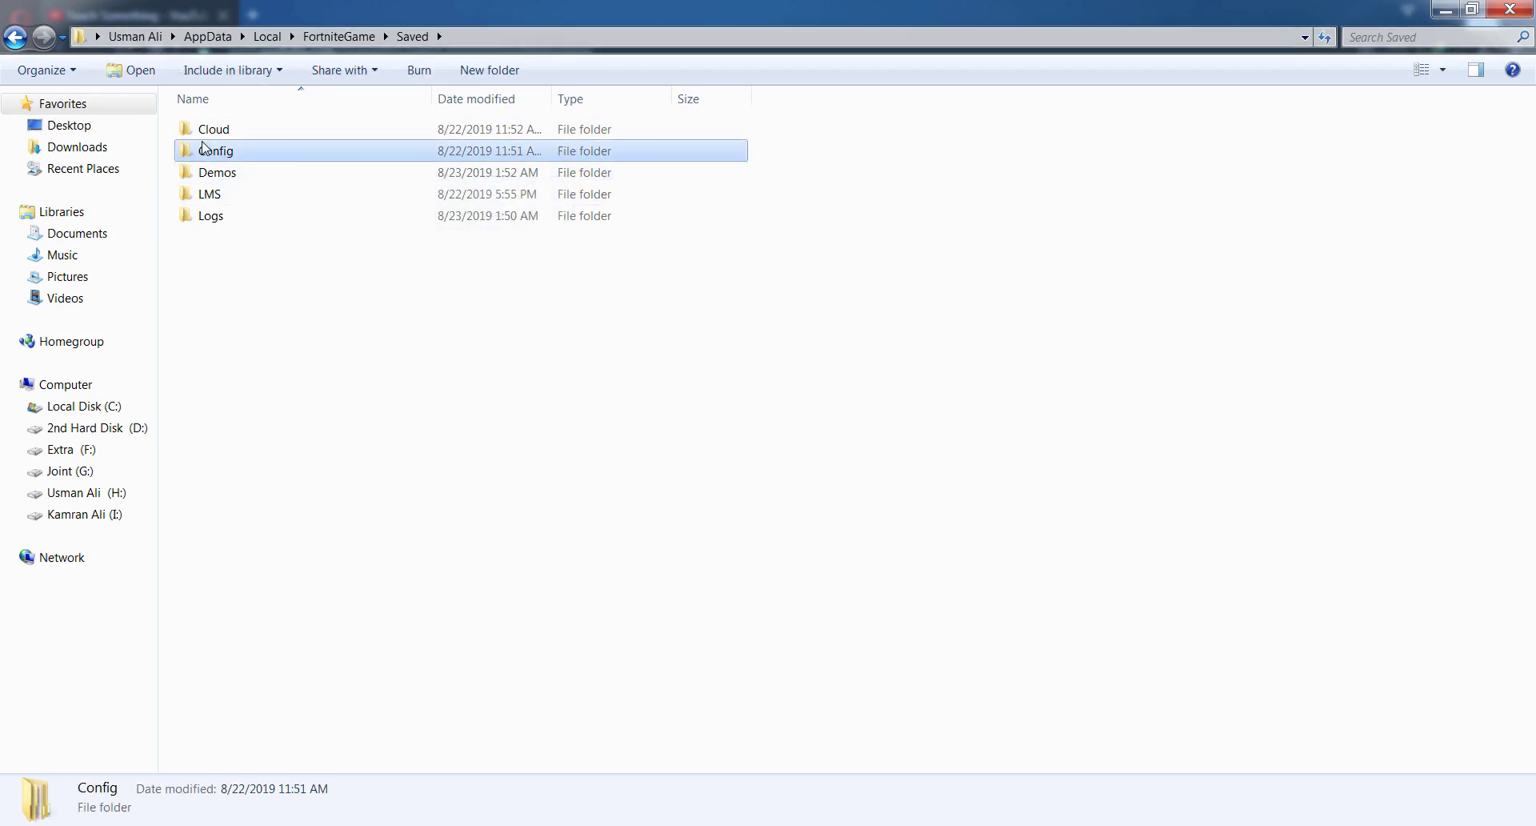
pyautogui.doubleClick(224, 152)
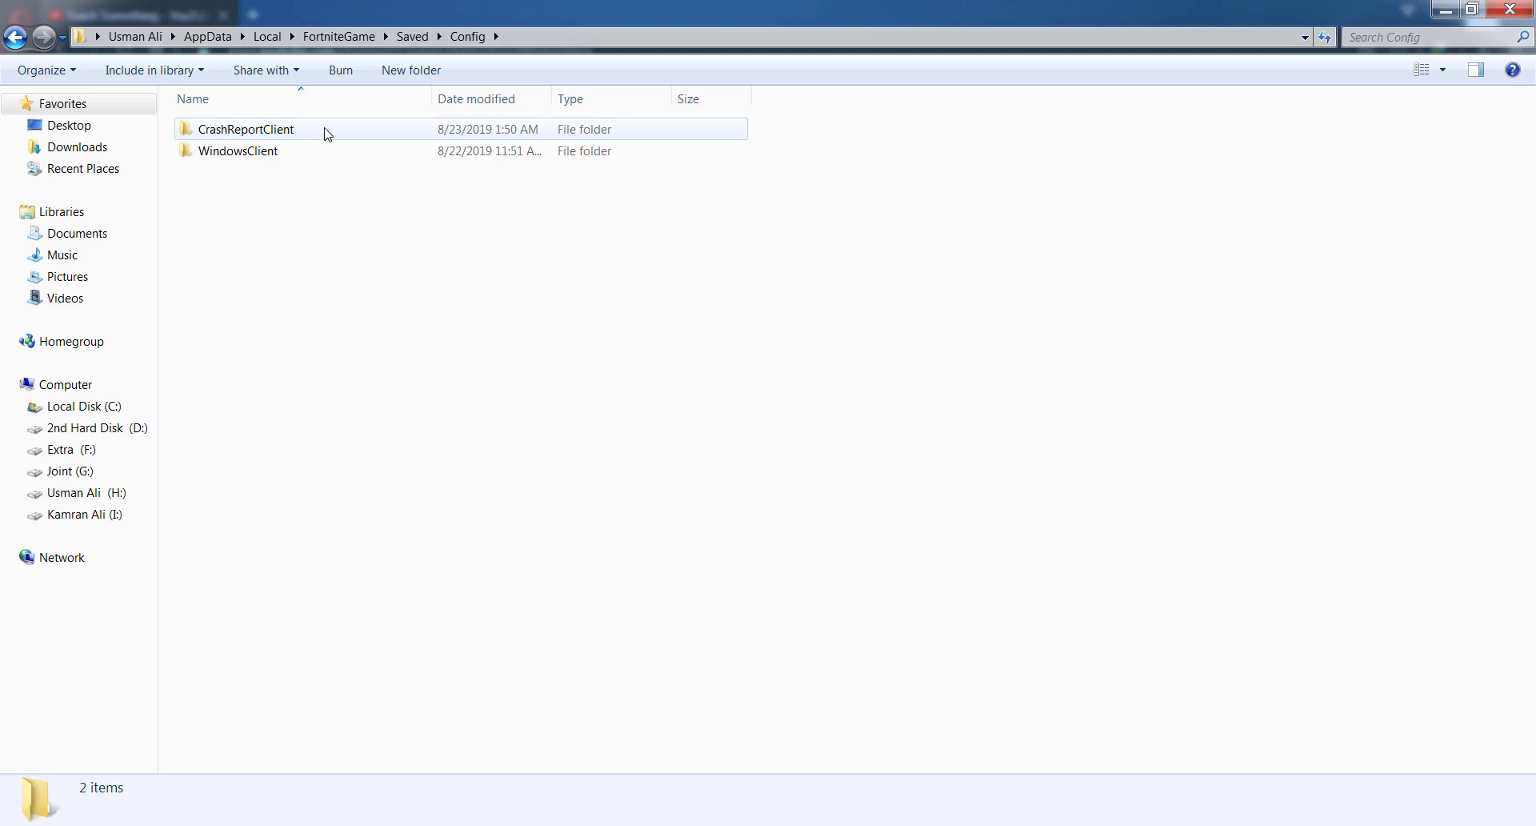
pyautogui.doubleClick(269, 136)
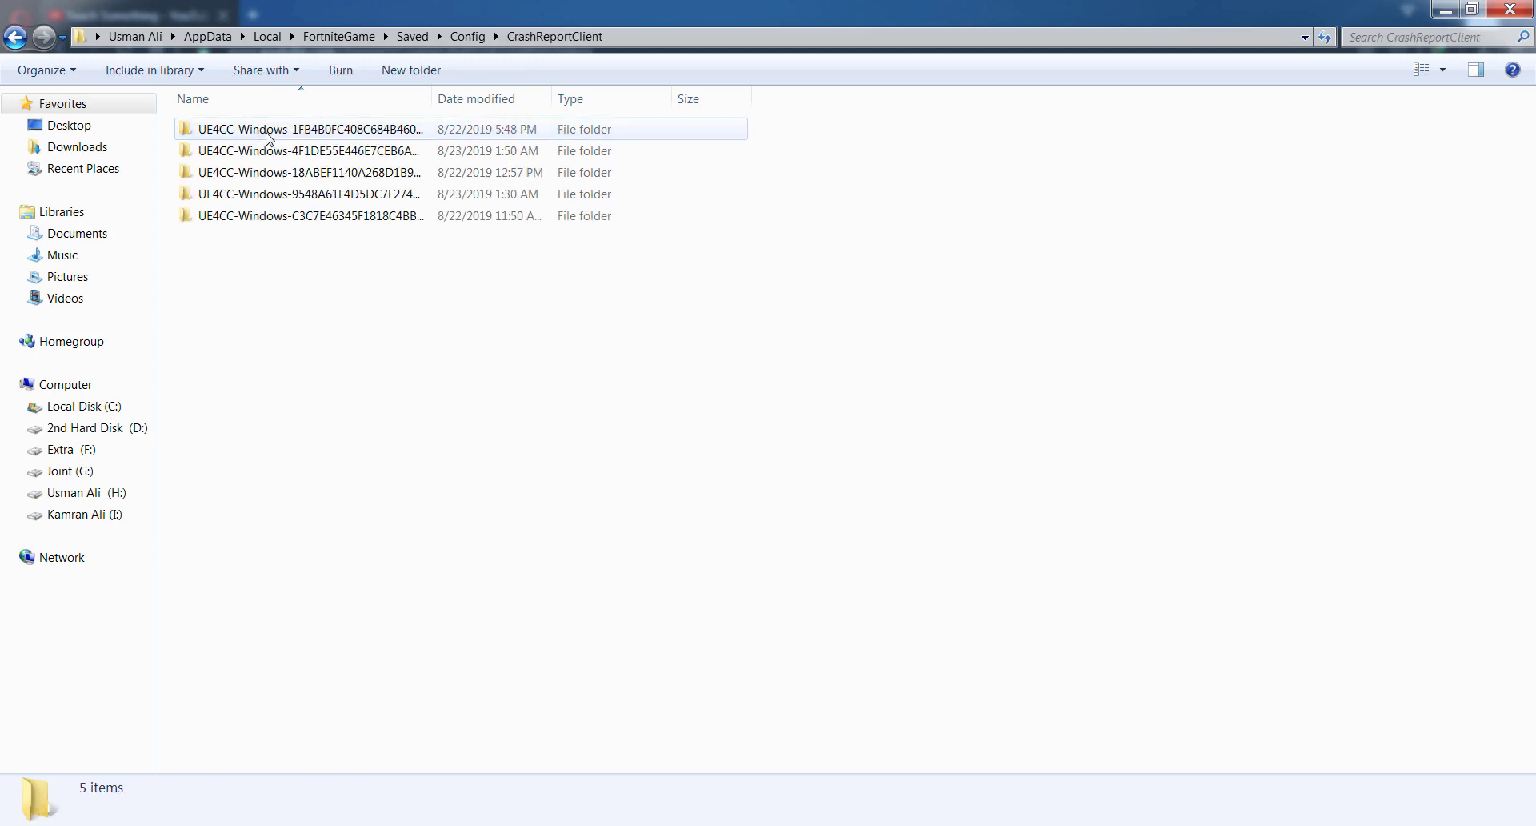
# Step: Delete the five UE4CC-Windows crash-report folders and close the Explorer window
pyautogui.moveTo(370, 371); pyautogui.dragTo(280, 125)
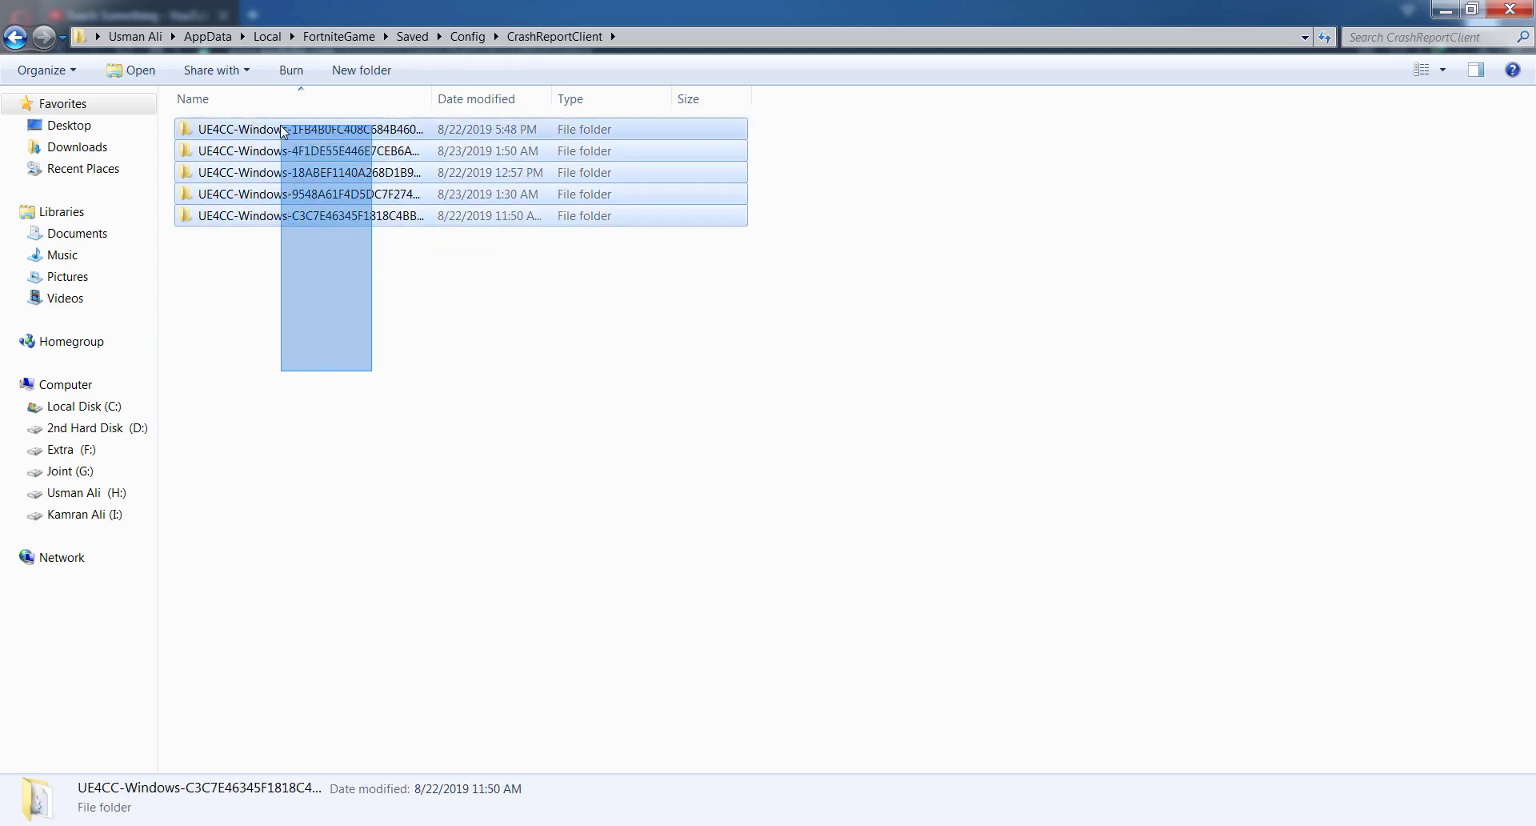
pyautogui.rightClick(333, 192)
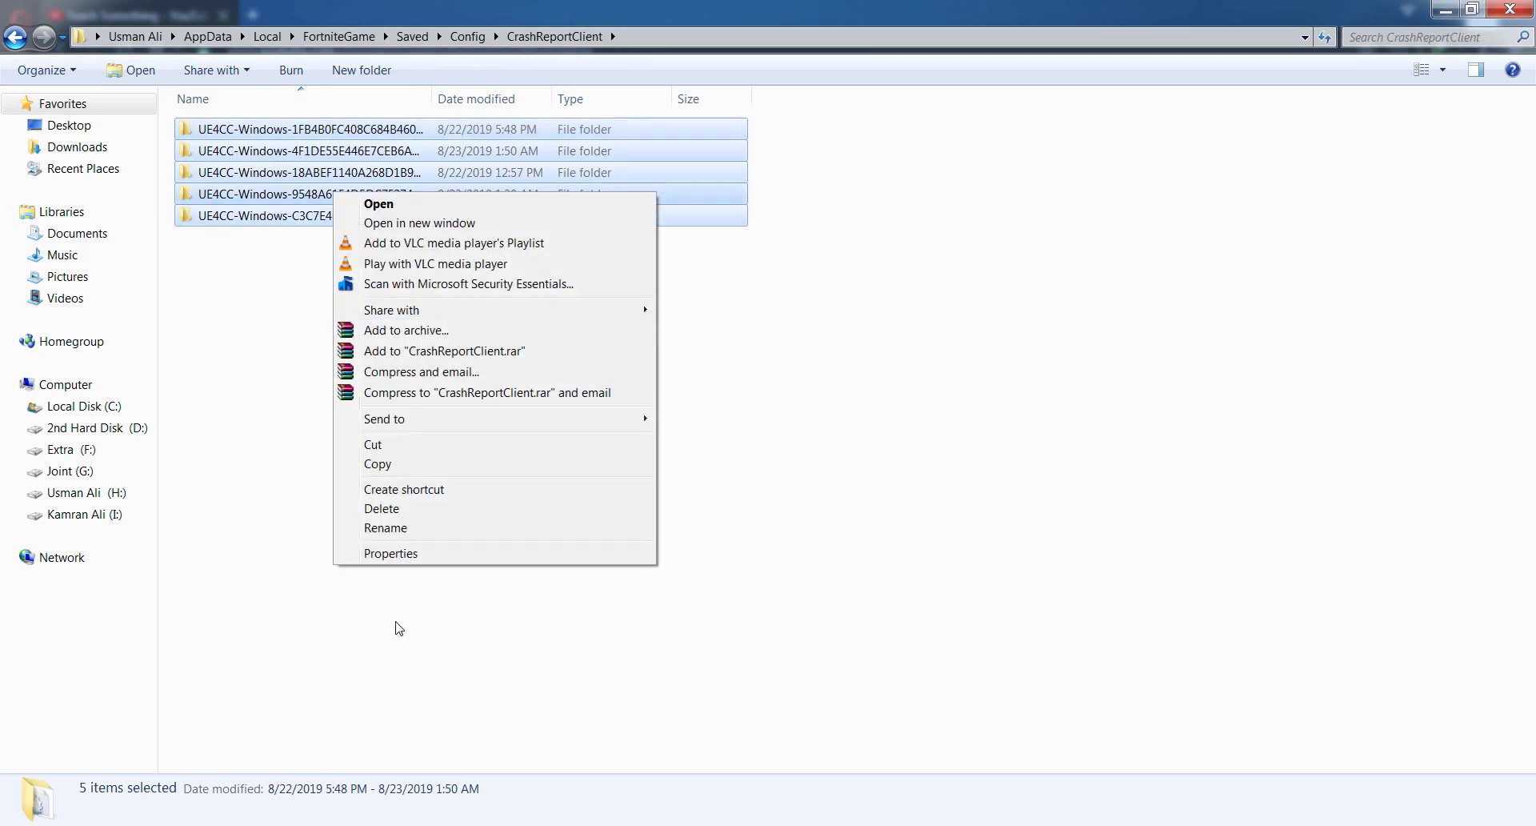
pyautogui.click(384, 512)
pyautogui.click(842, 442)
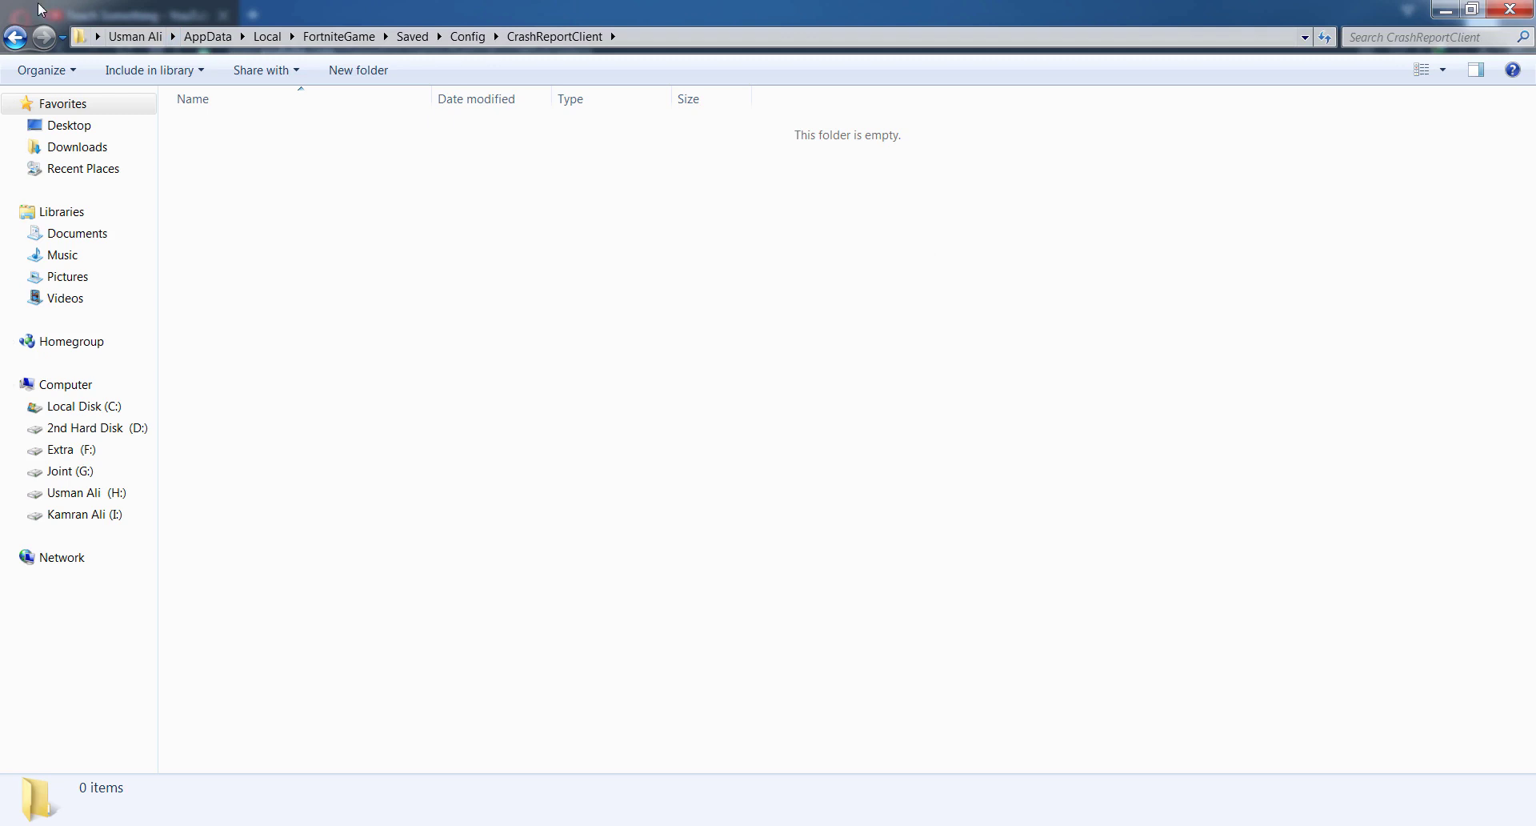
pyautogui.click(1513, 8)
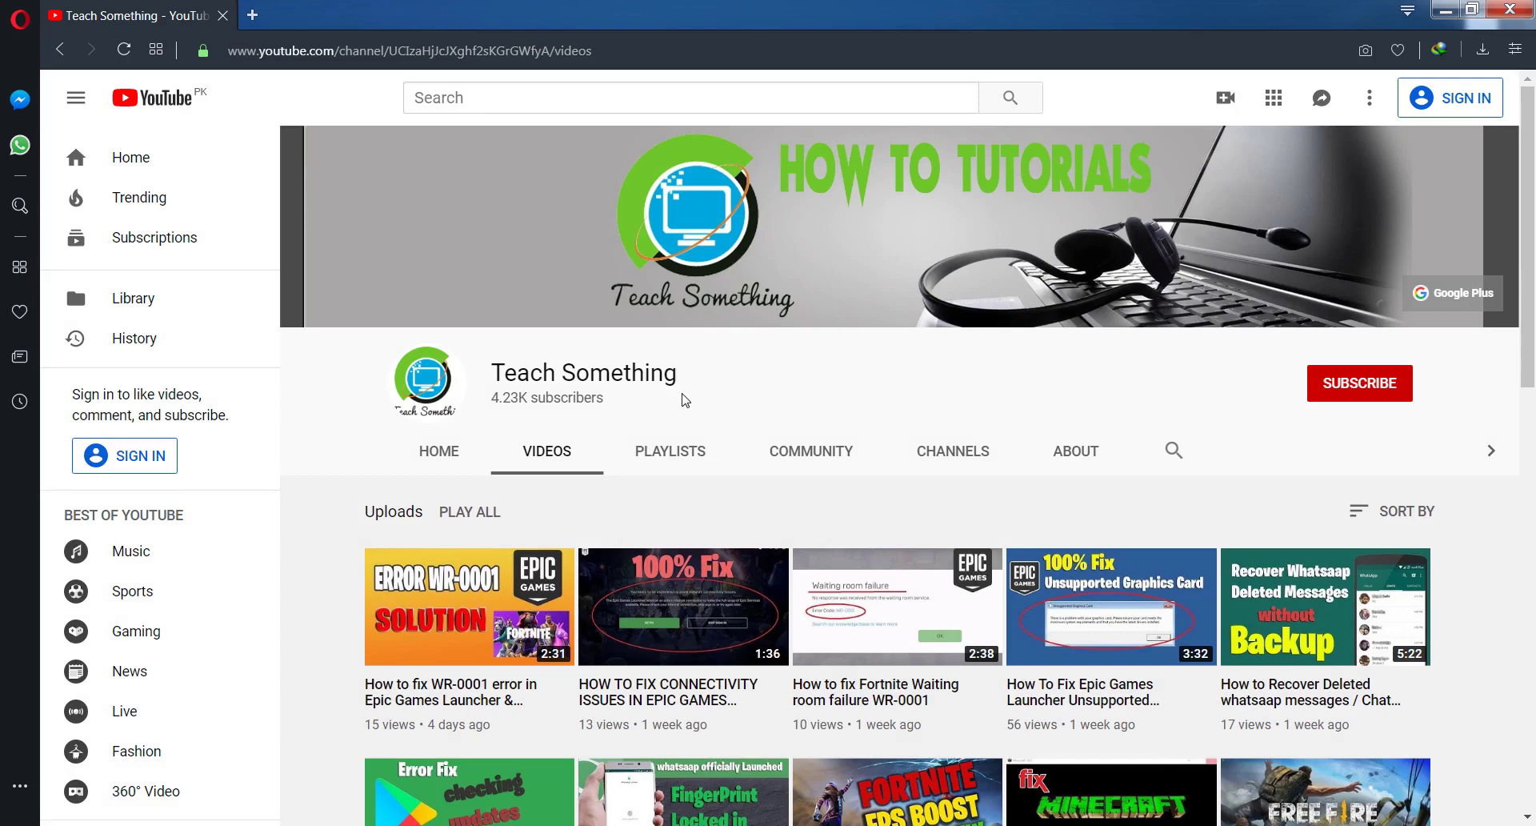
# Step: Open the Fortnite install folder via Computer, Local Disk (C:), Program Files and Epic Games
pyautogui.press('super')
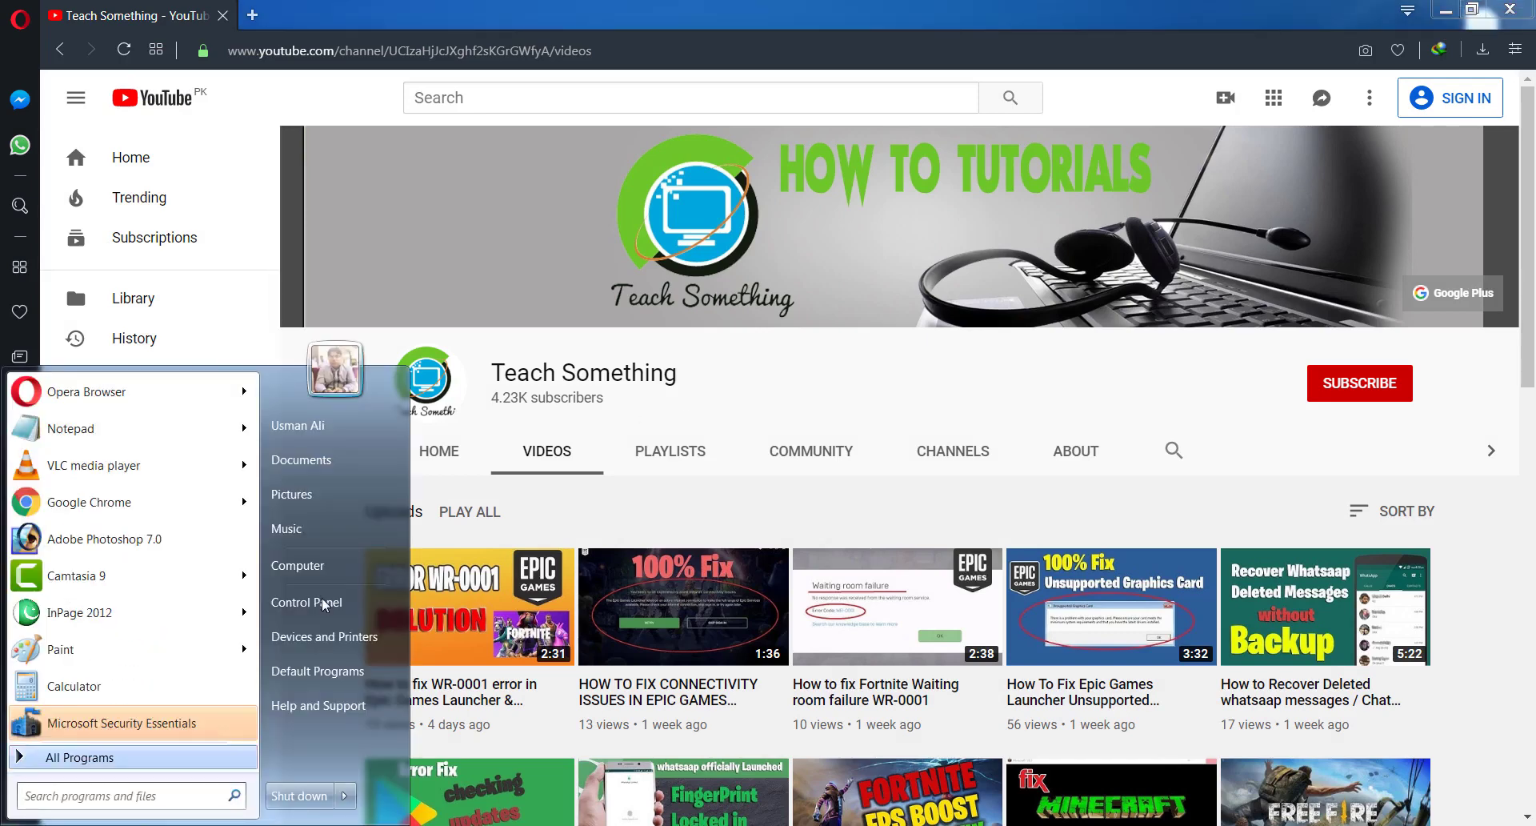
pyautogui.click(363, 567)
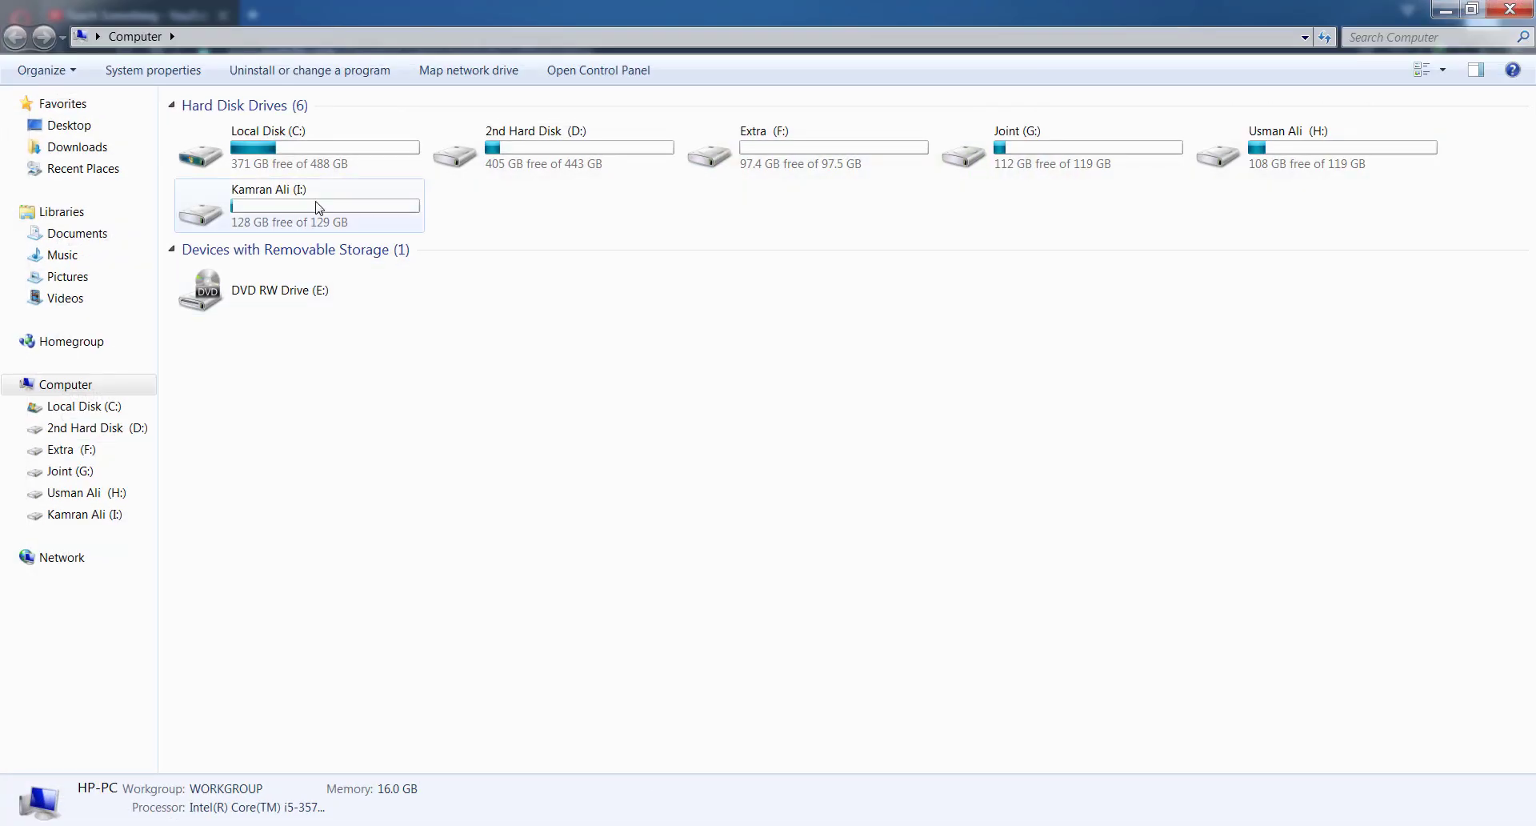
pyautogui.doubleClick(300, 158)
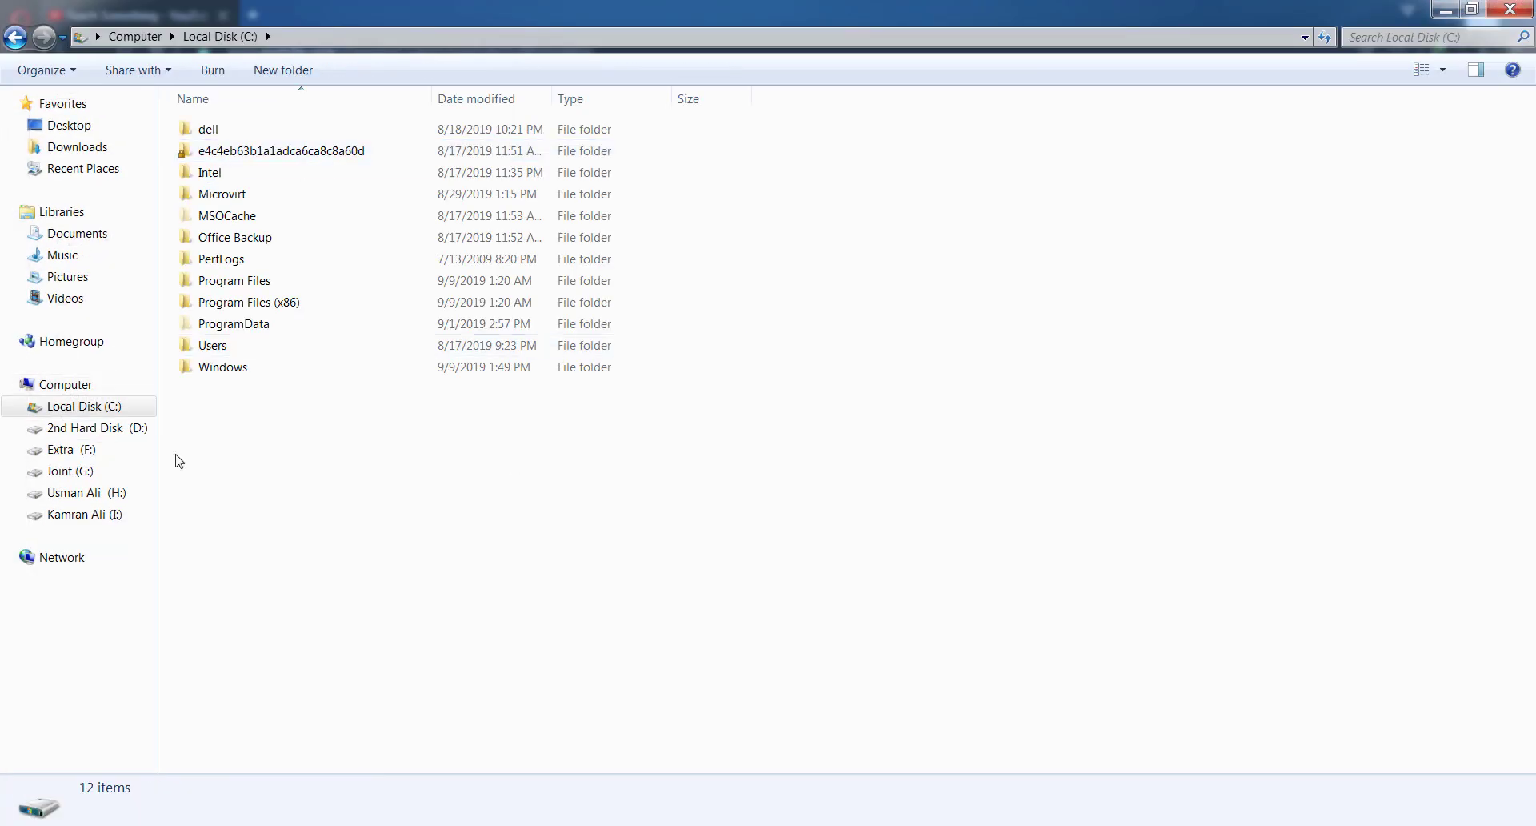
pyautogui.doubleClick(212, 284)
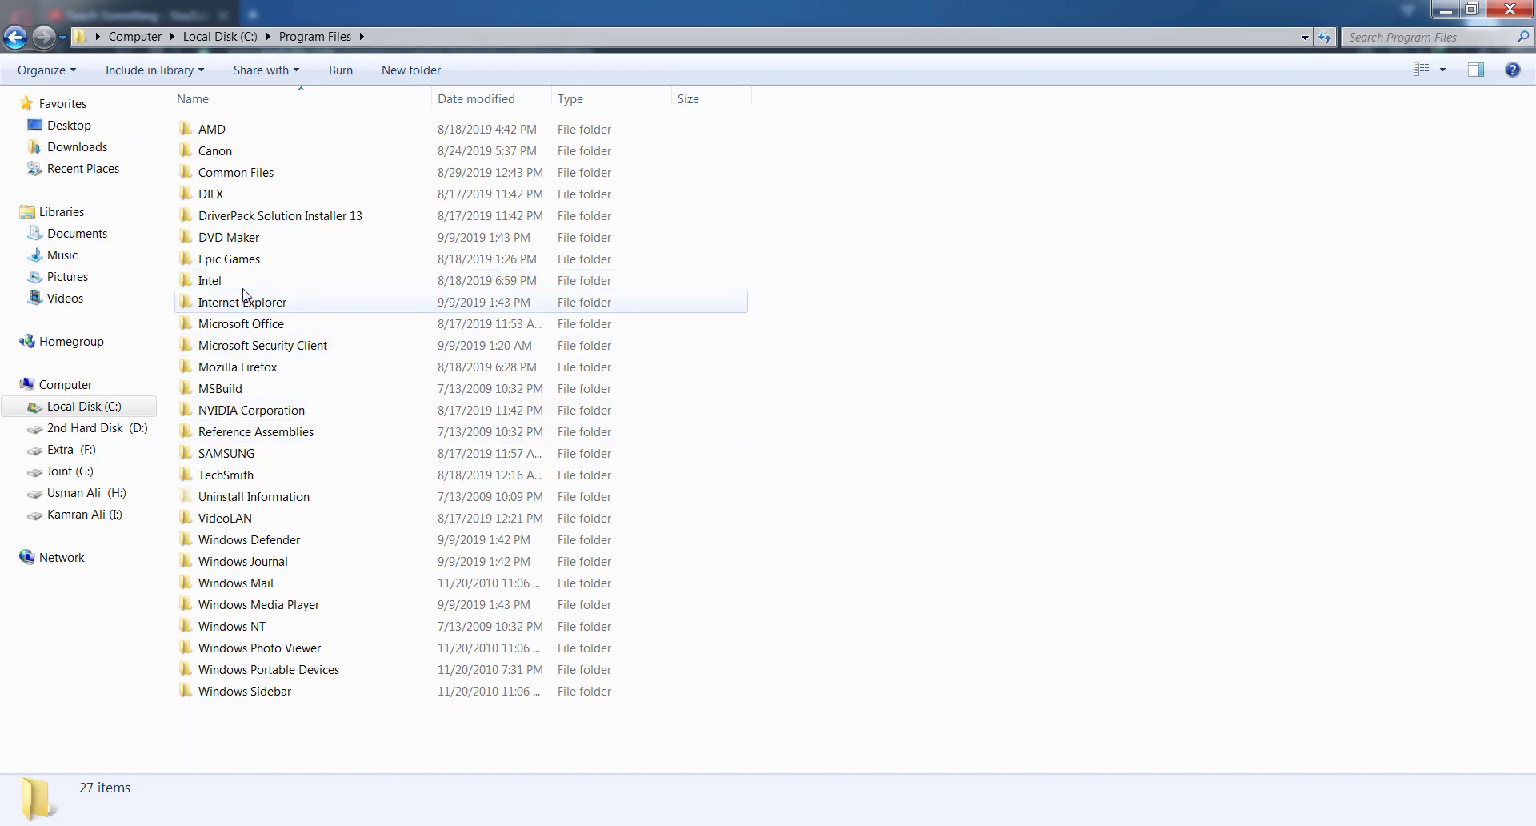
pyautogui.doubleClick(232, 267)
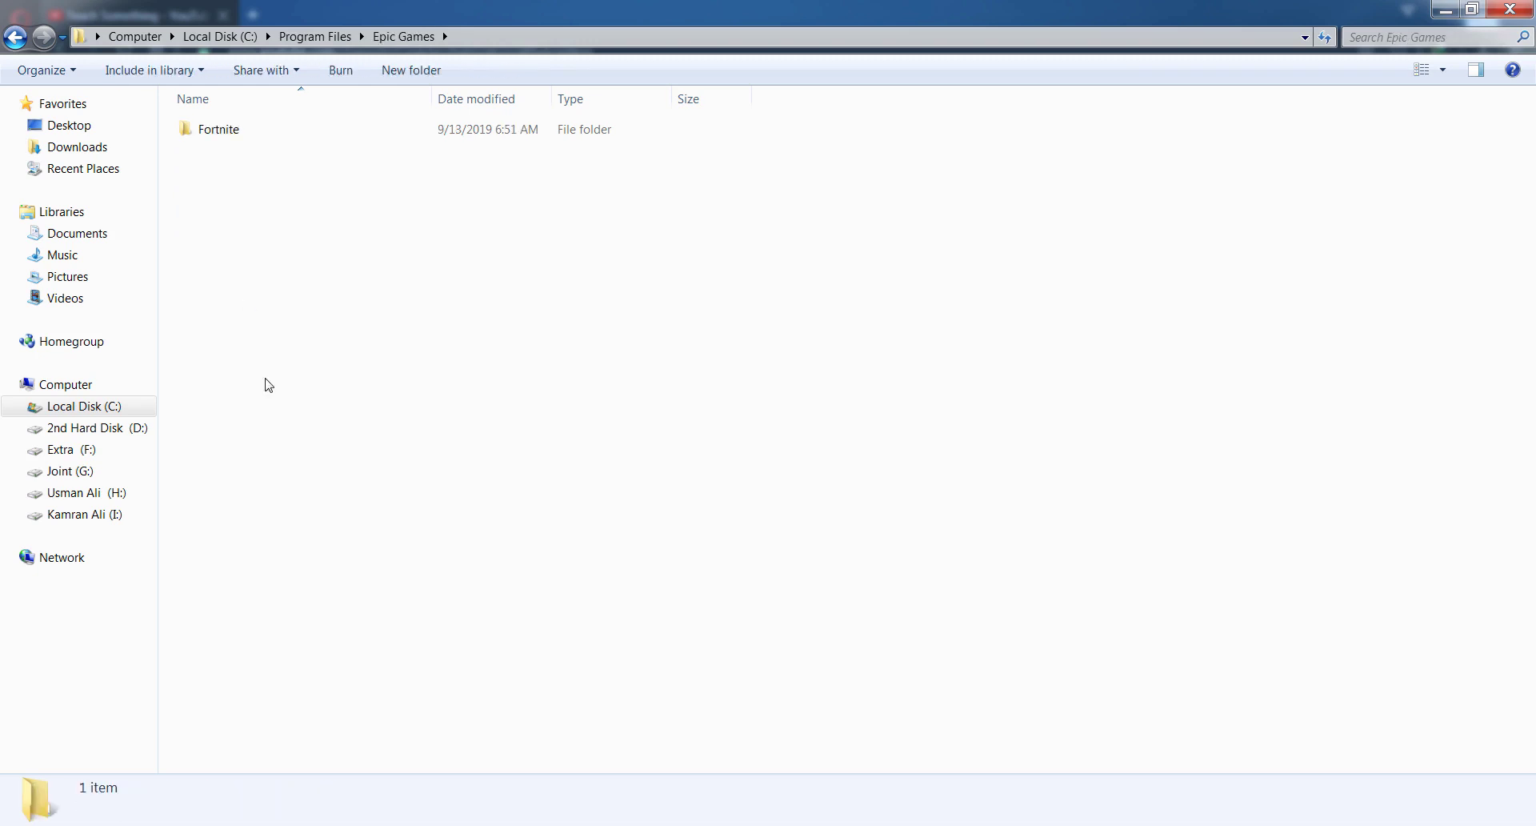
pyautogui.doubleClick(222, 132)
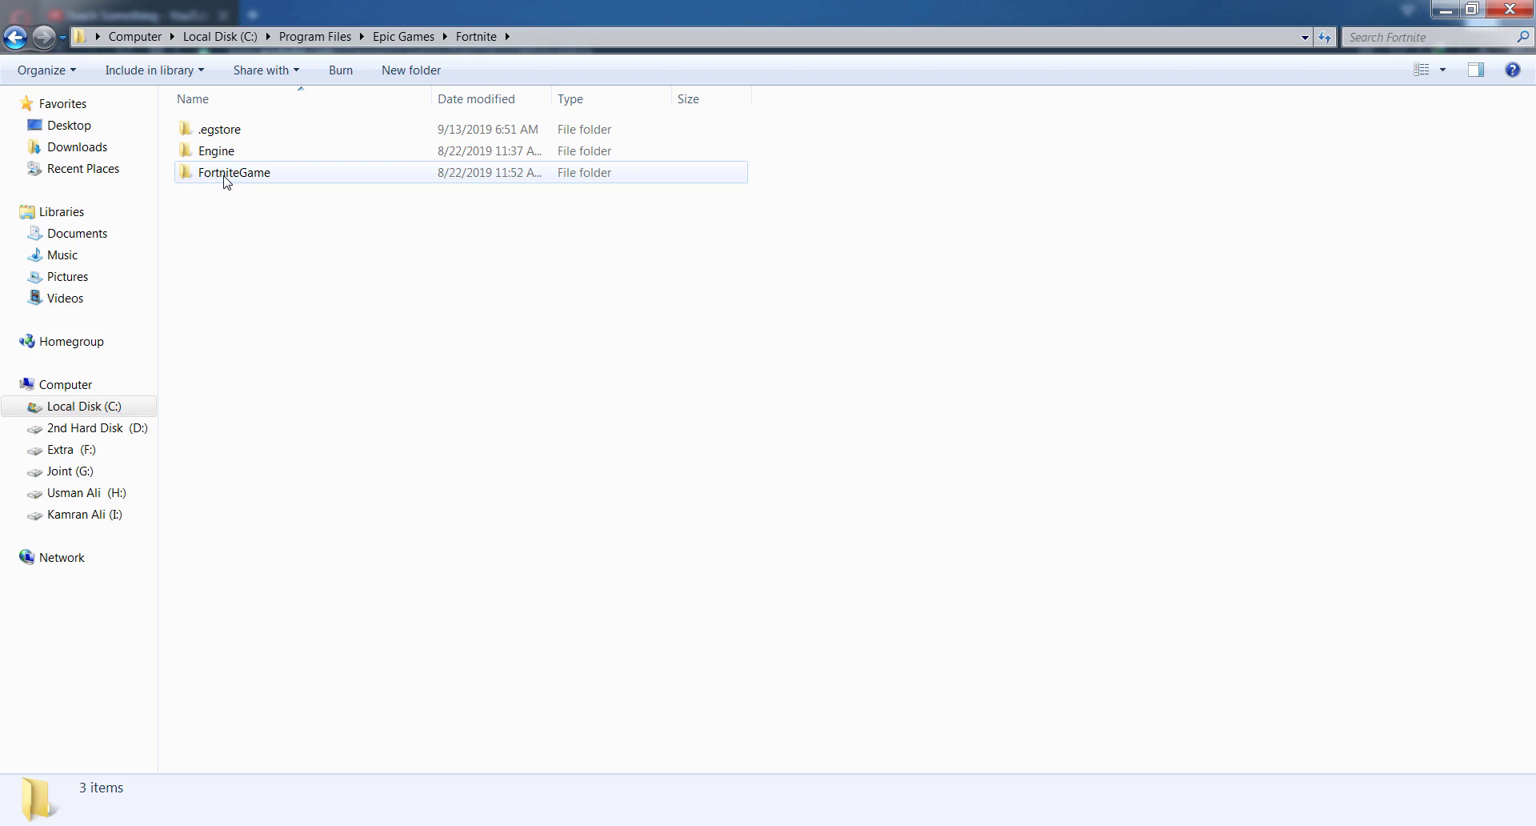
pyautogui.moveTo(234, 173)
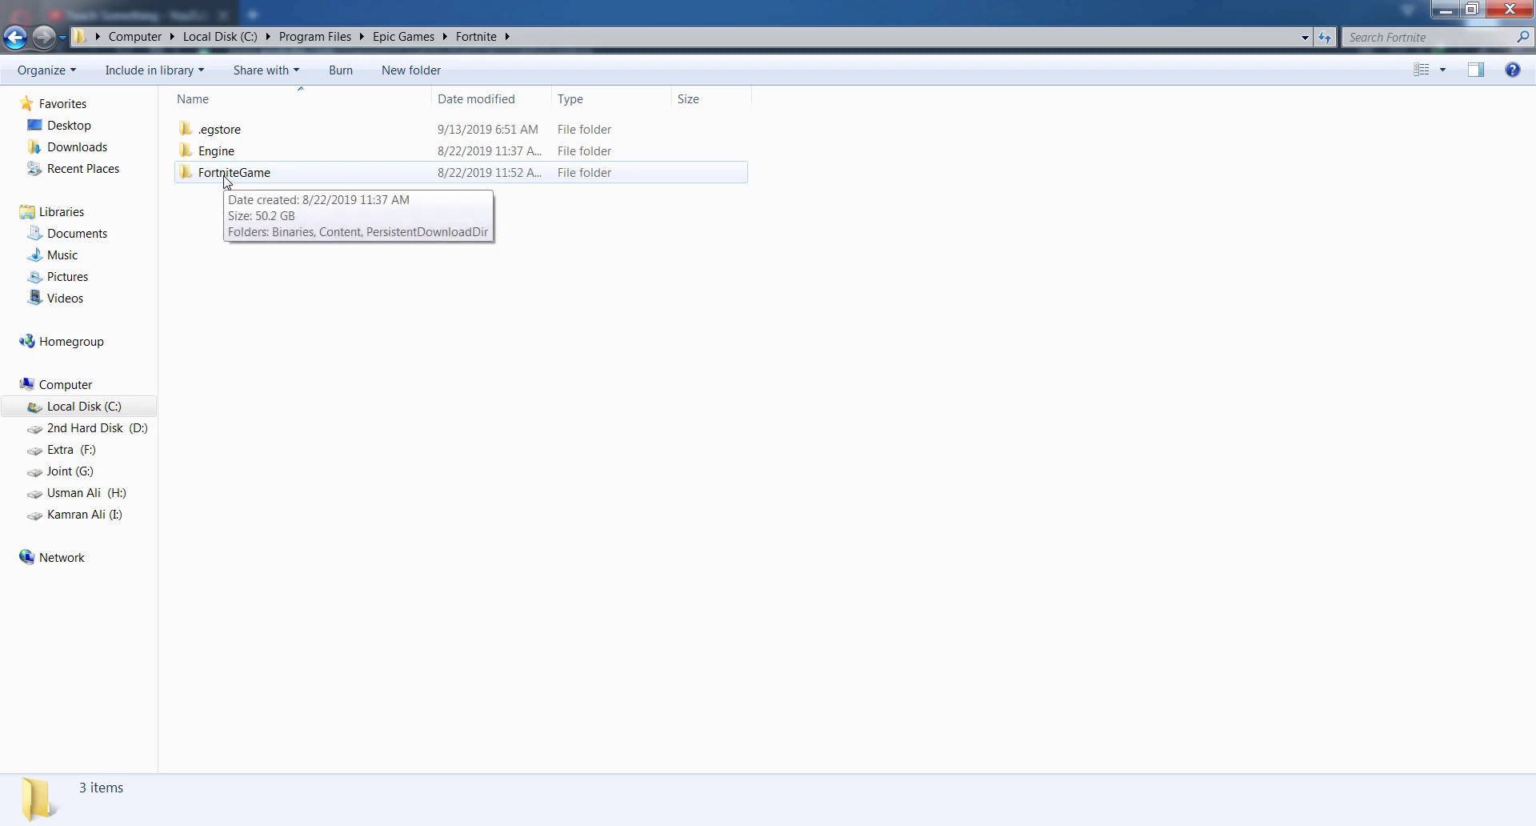
# Step: Open FortniteGame\Binaries\Win64, scroll to the bottom and select FortniteClient-Win64-Shipping
pyautogui.doubleClick(226, 174)
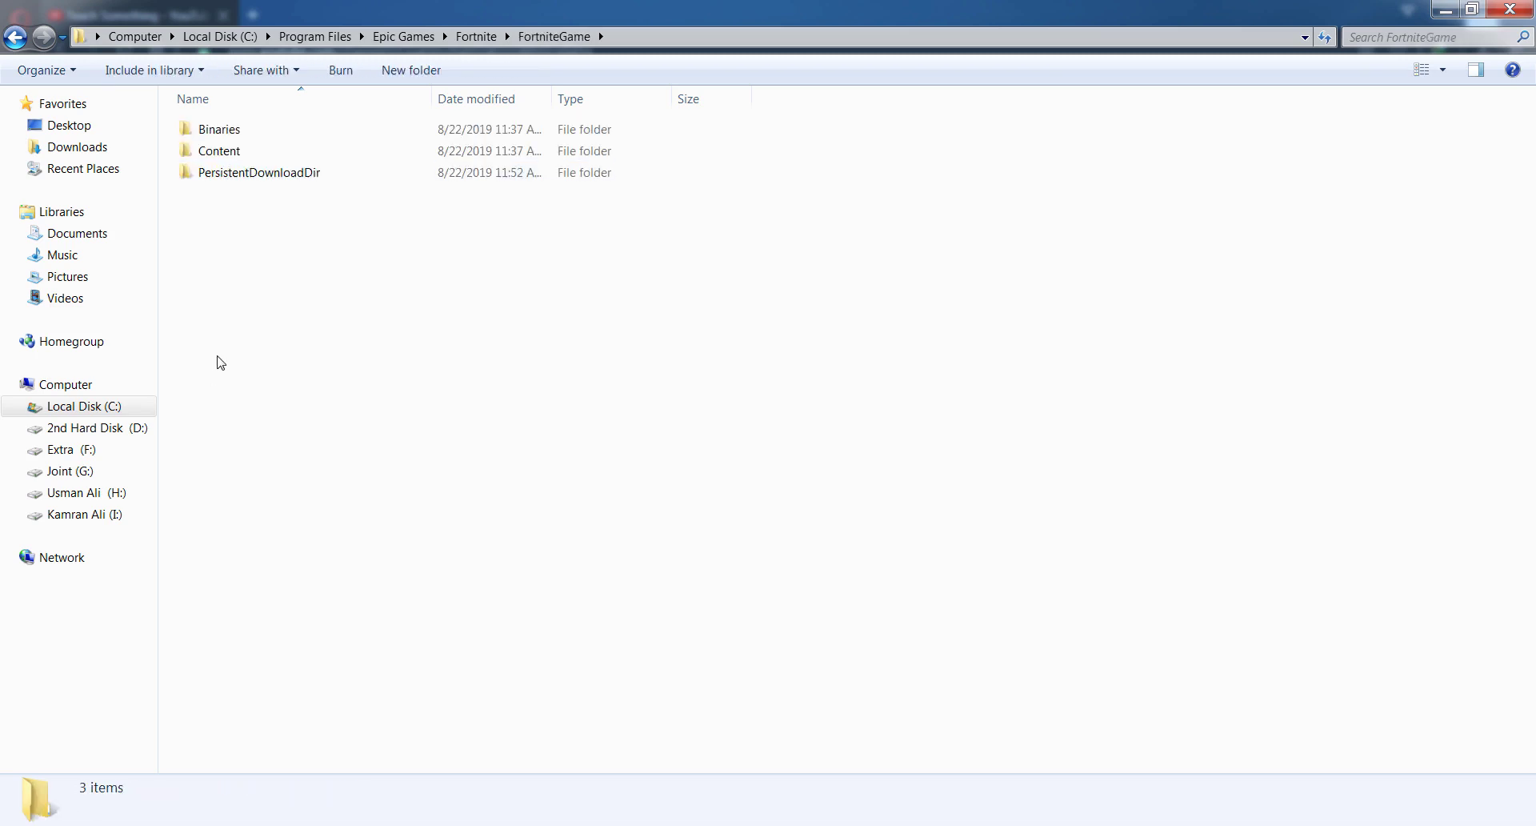
pyautogui.doubleClick(224, 136)
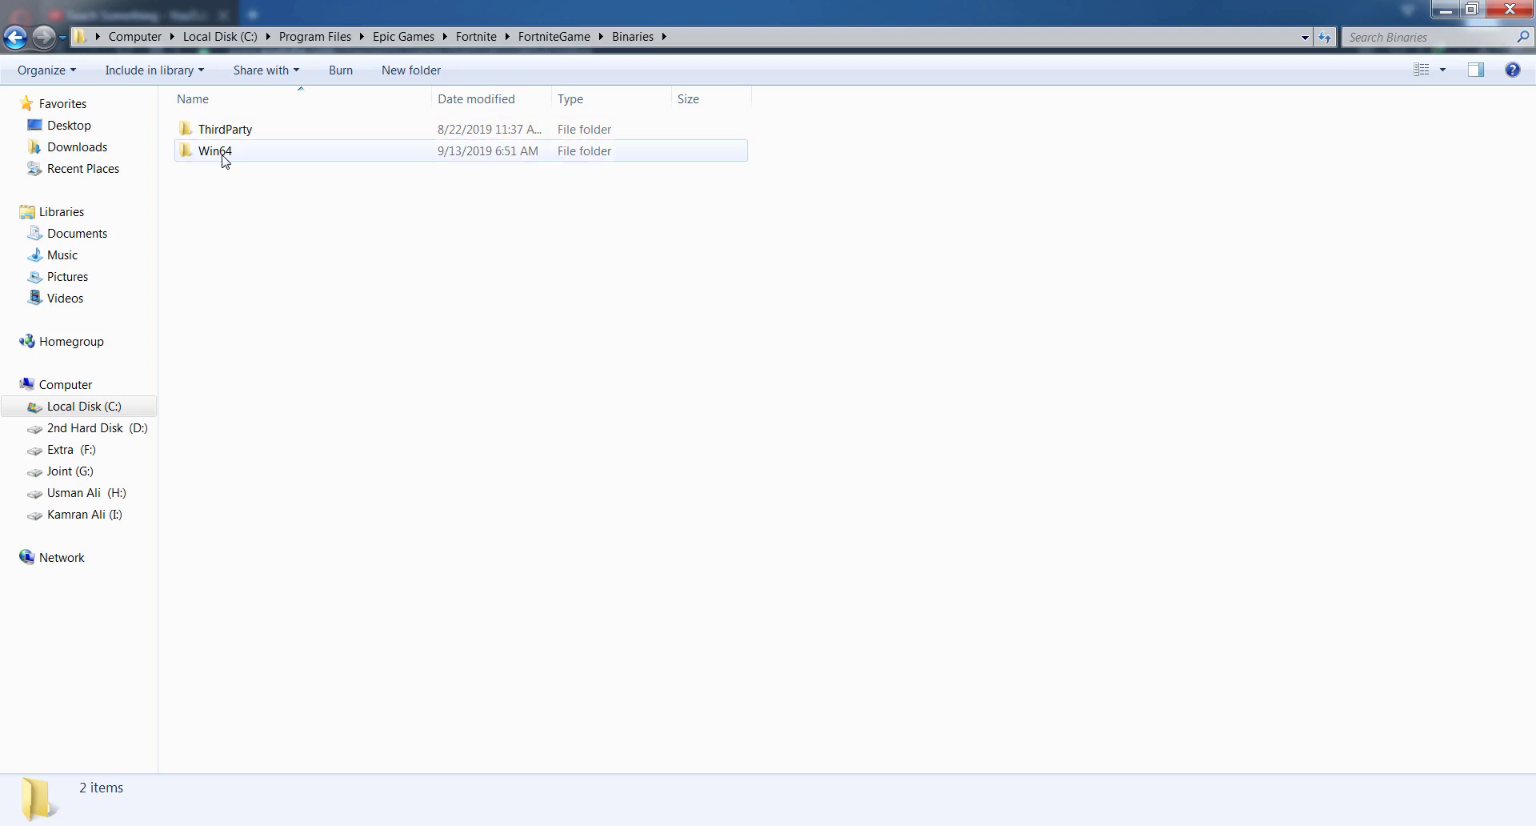
pyautogui.doubleClick(223, 156)
pyautogui.scroll(-5, 683, 410)
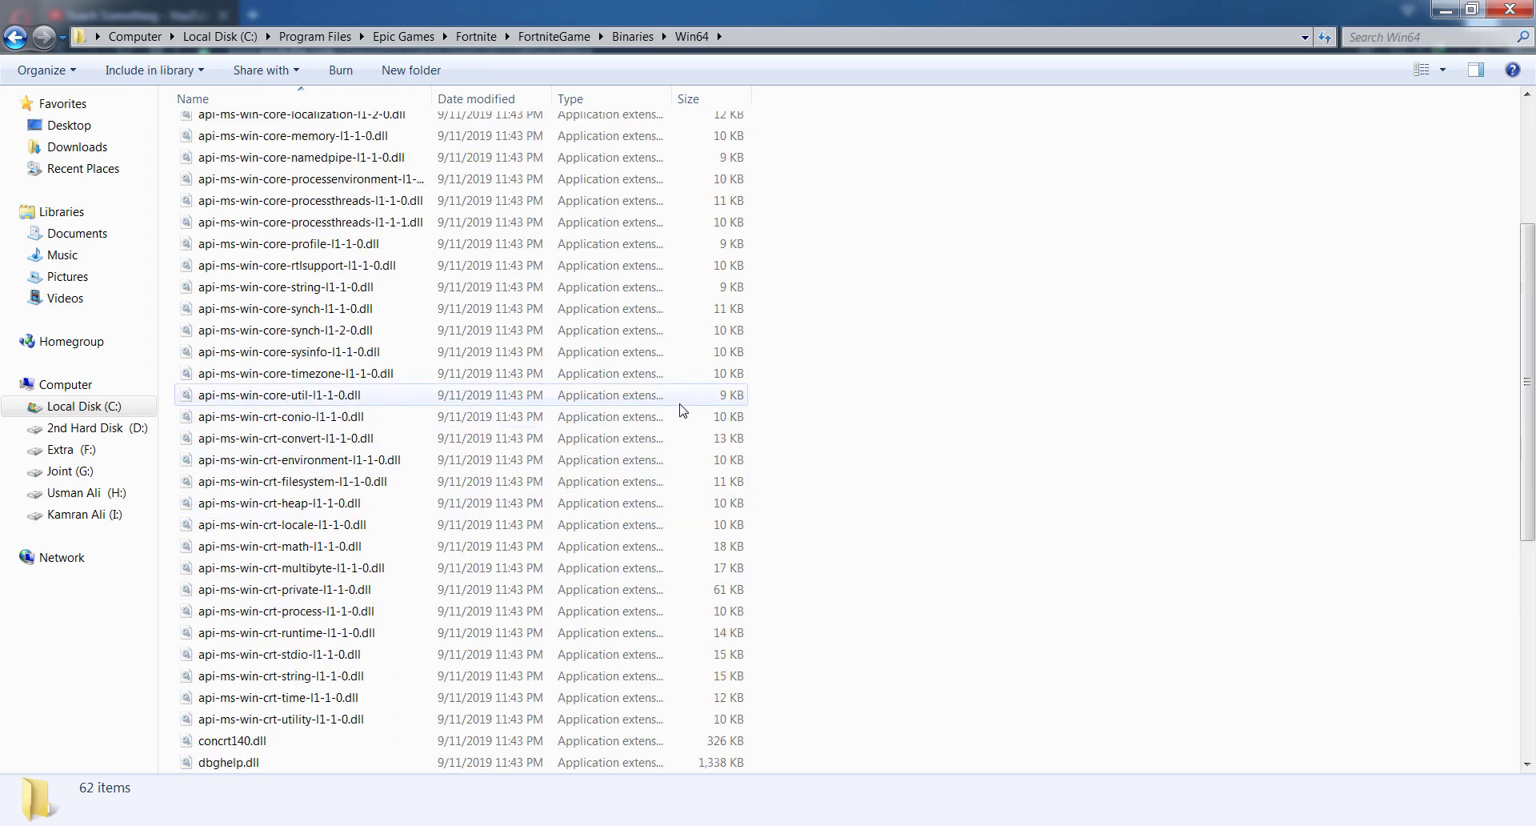
pyautogui.scroll(-2, 682, 409)
pyautogui.scroll(-3, 696, 407)
pyautogui.scroll(-1, 703, 405)
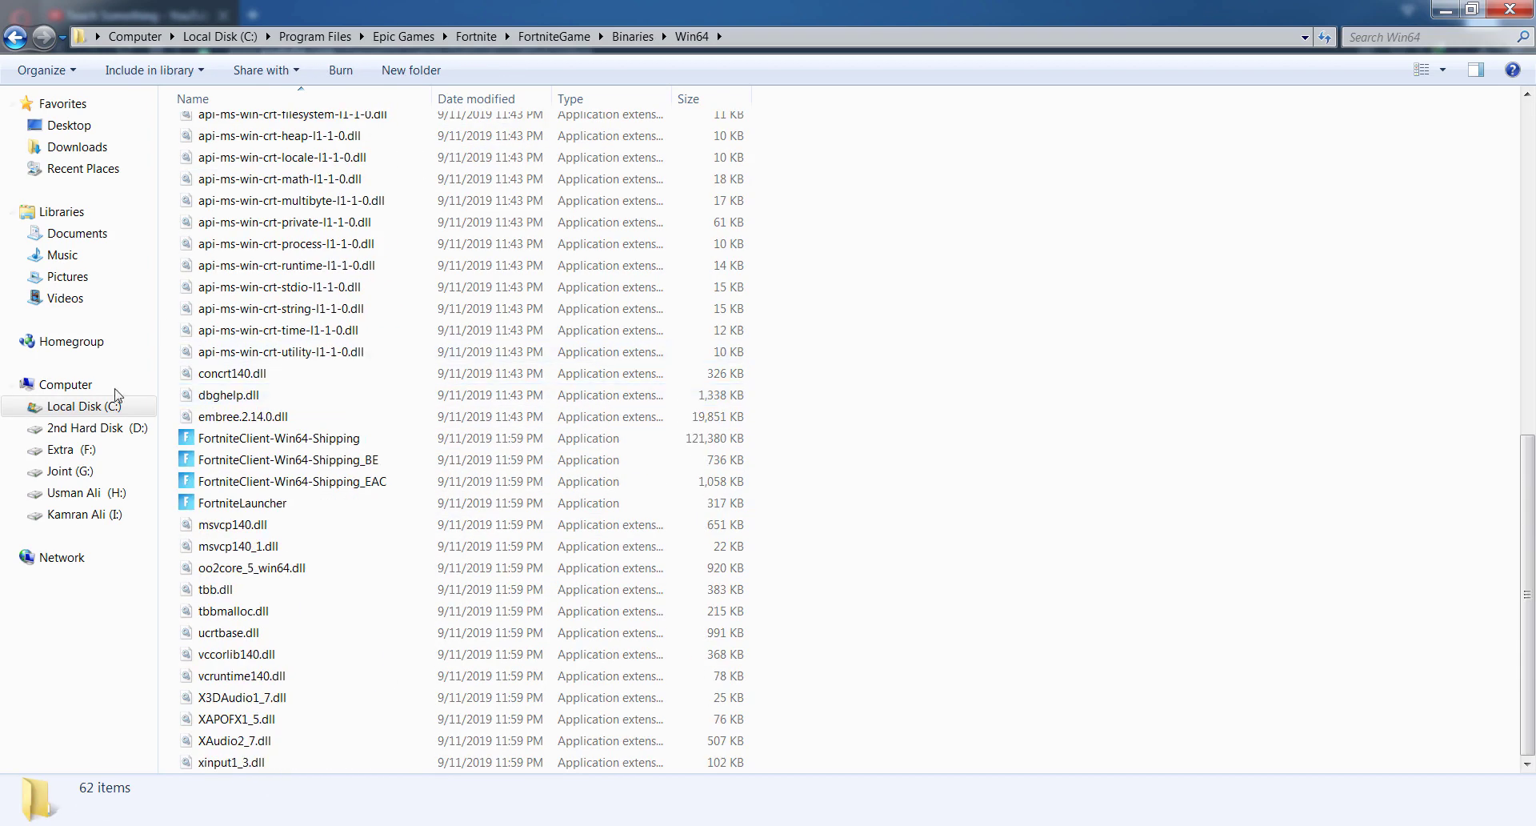
pyautogui.click(262, 442)
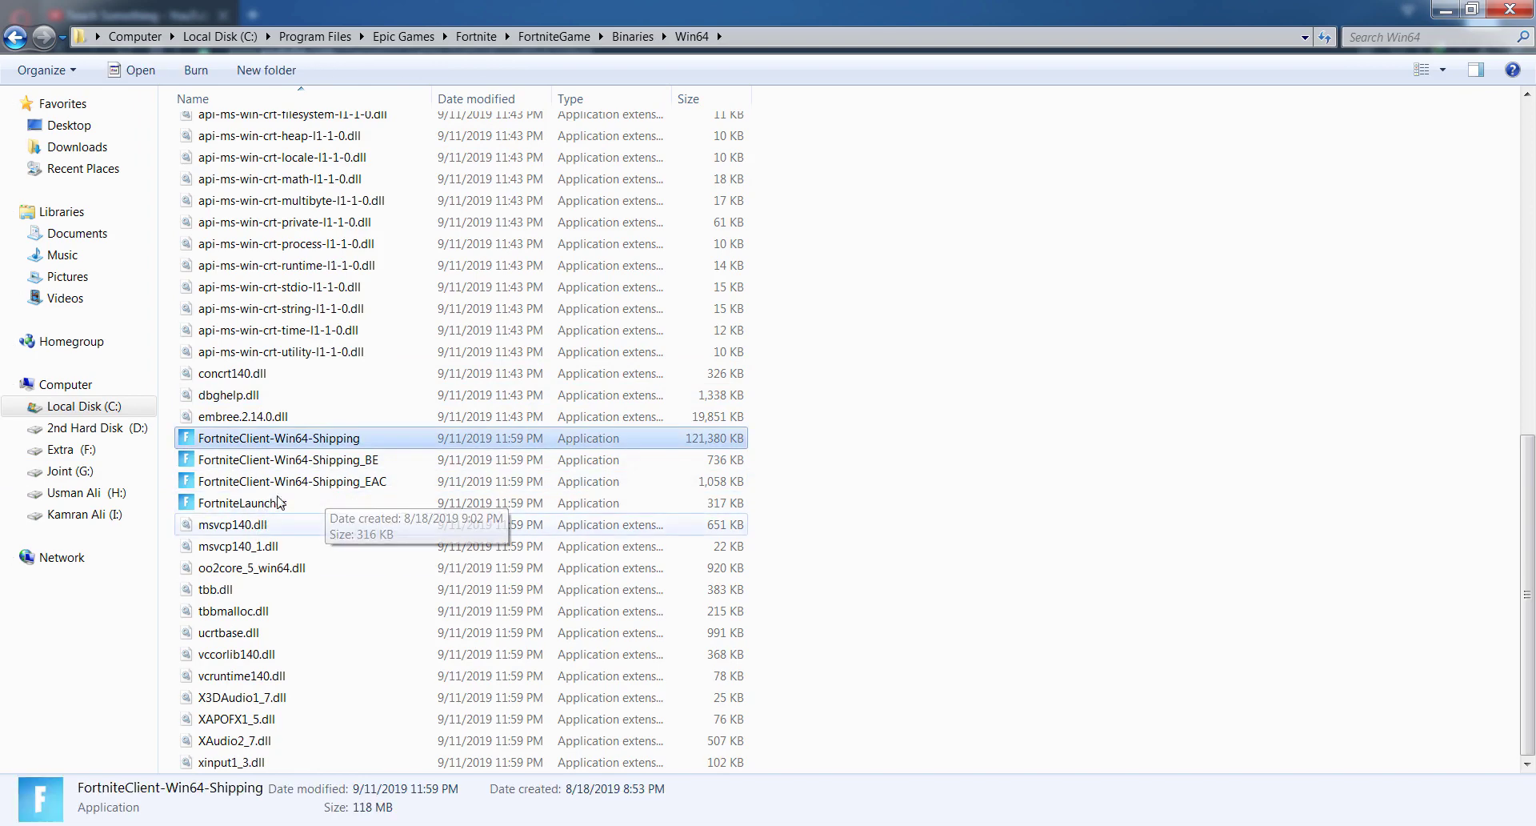
pyautogui.click(240, 504)
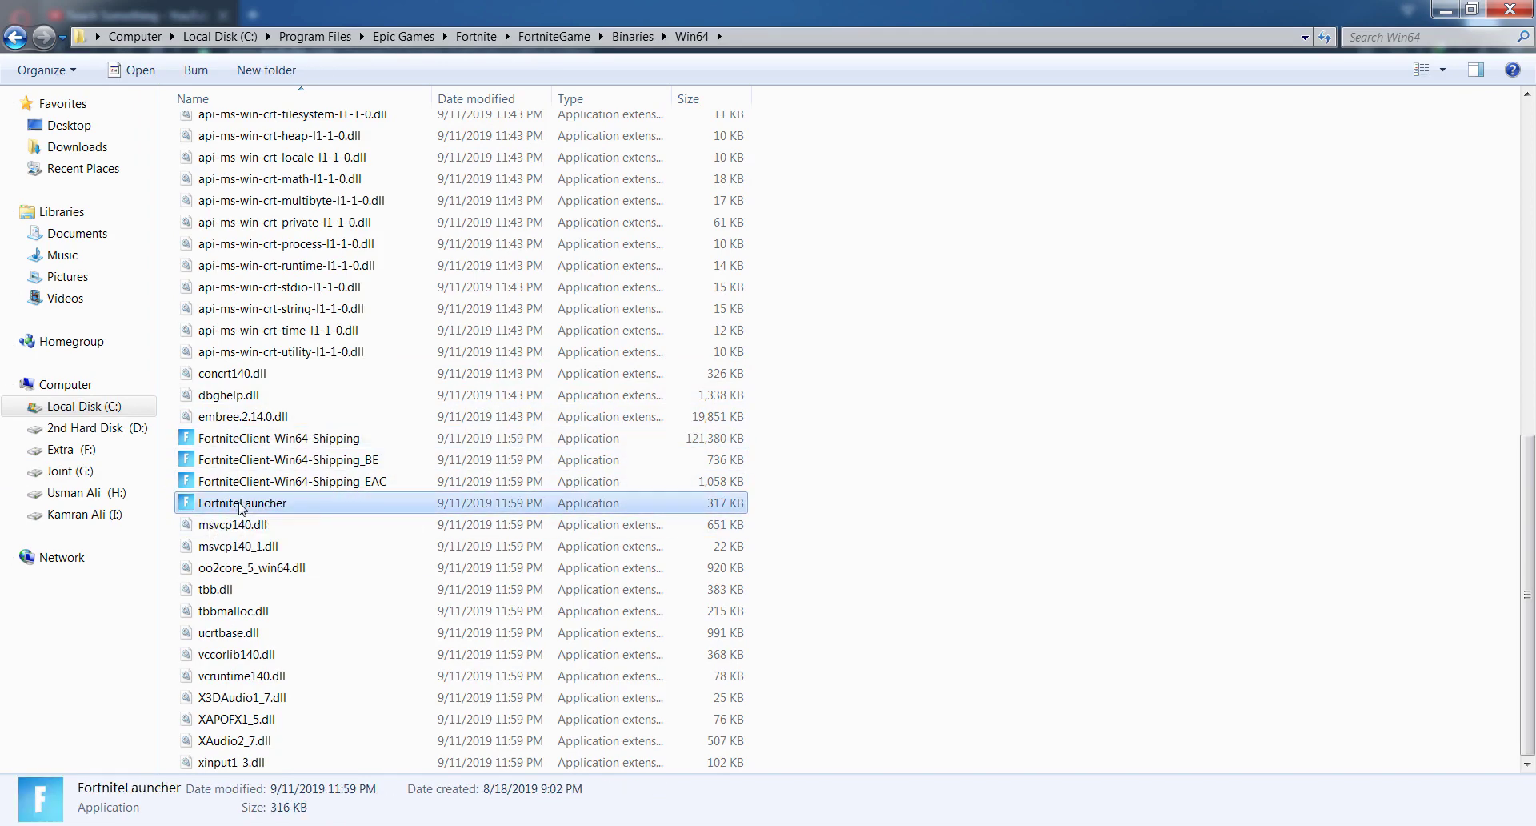
pyautogui.click(268, 481)
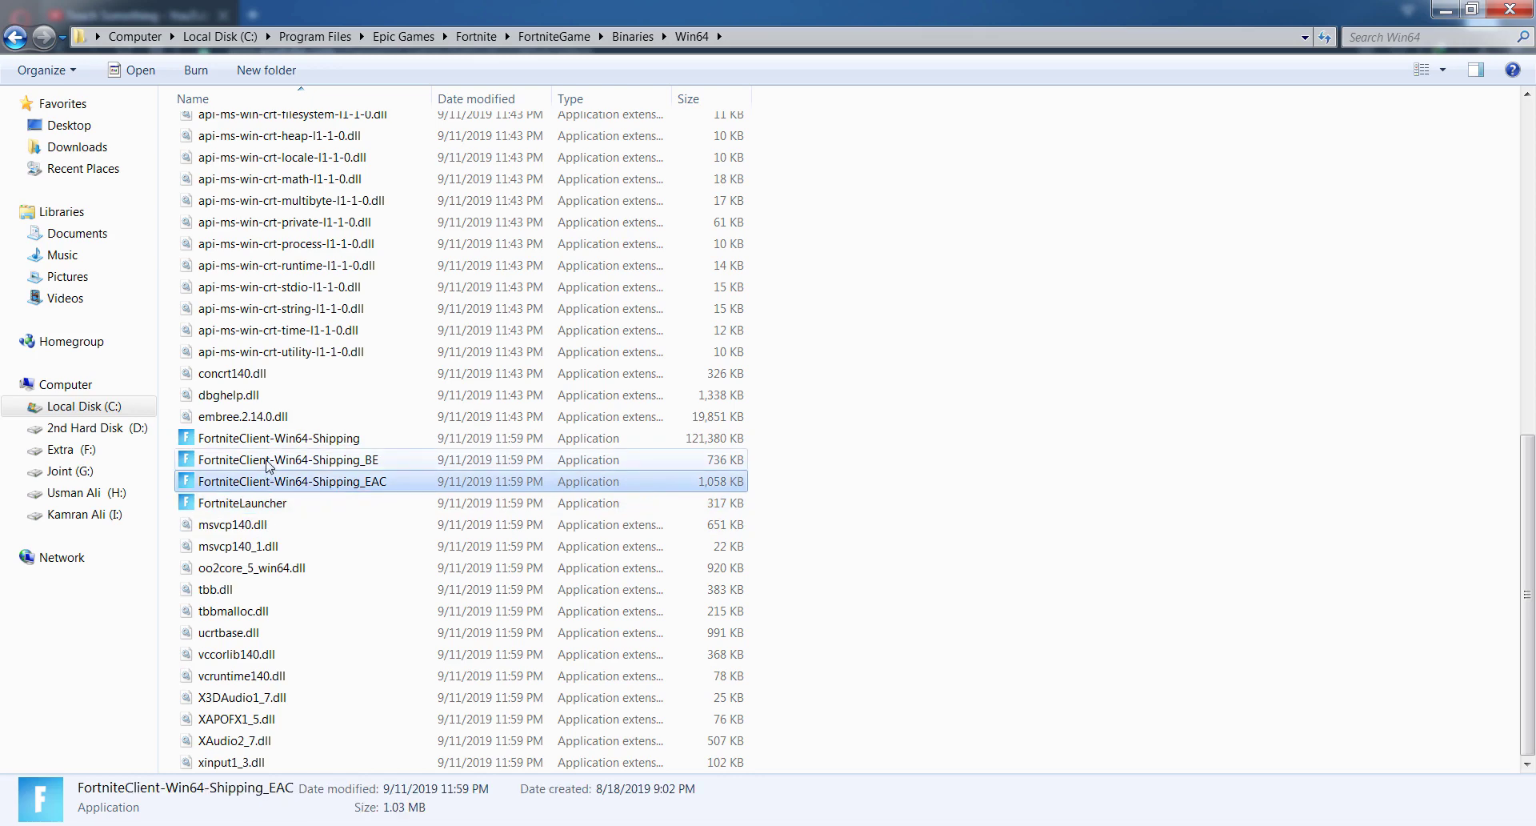
pyautogui.click(268, 439)
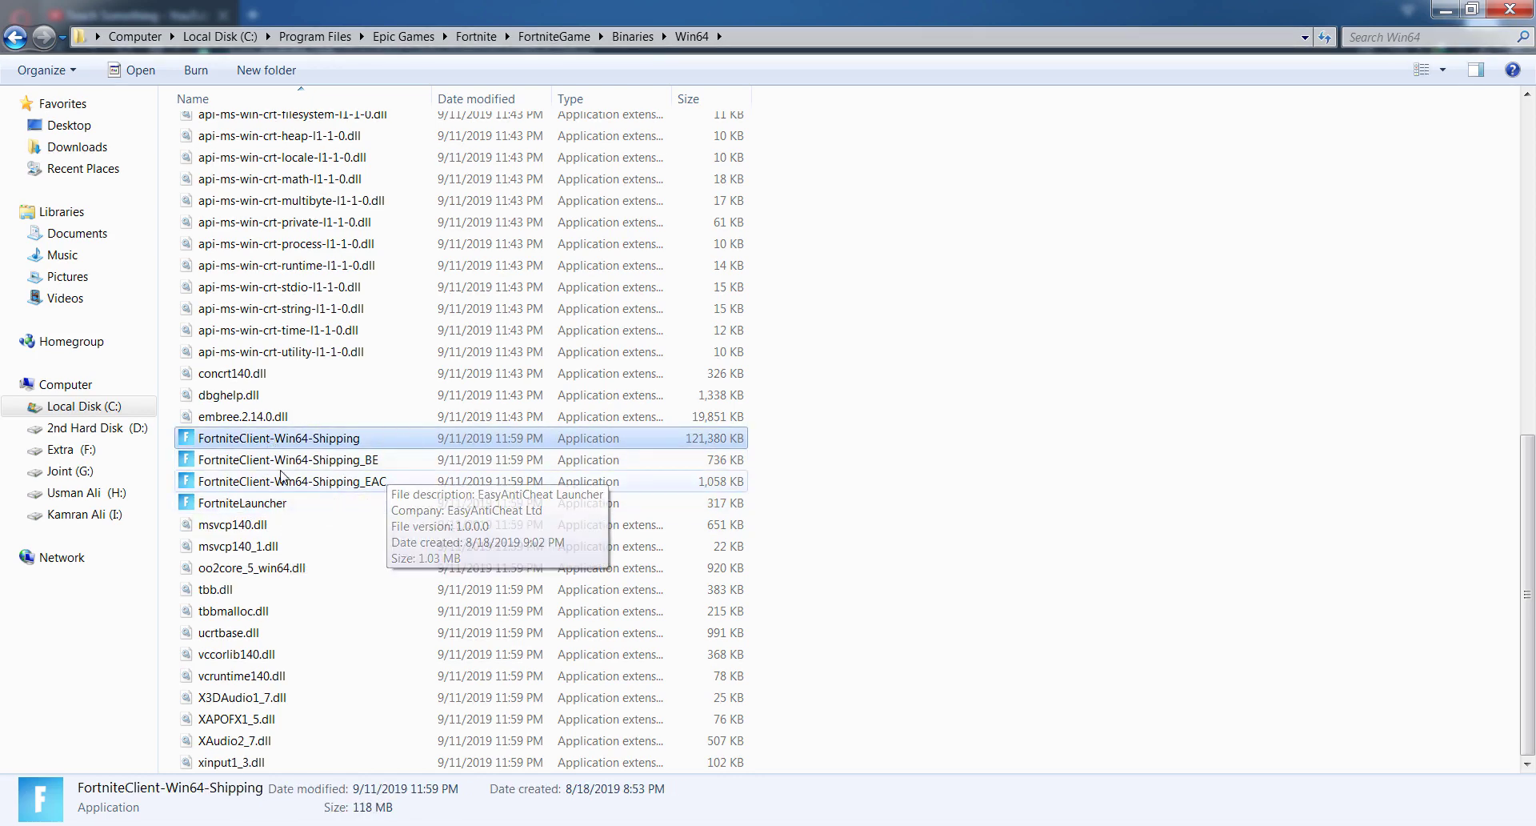
# Step: Tick 'Run this program as an administrator' in FortniteClient-Win64-Shipping's Compatibility properties and apply
pyautogui.rightClick(340, 445)
pyautogui.click(433, 816)
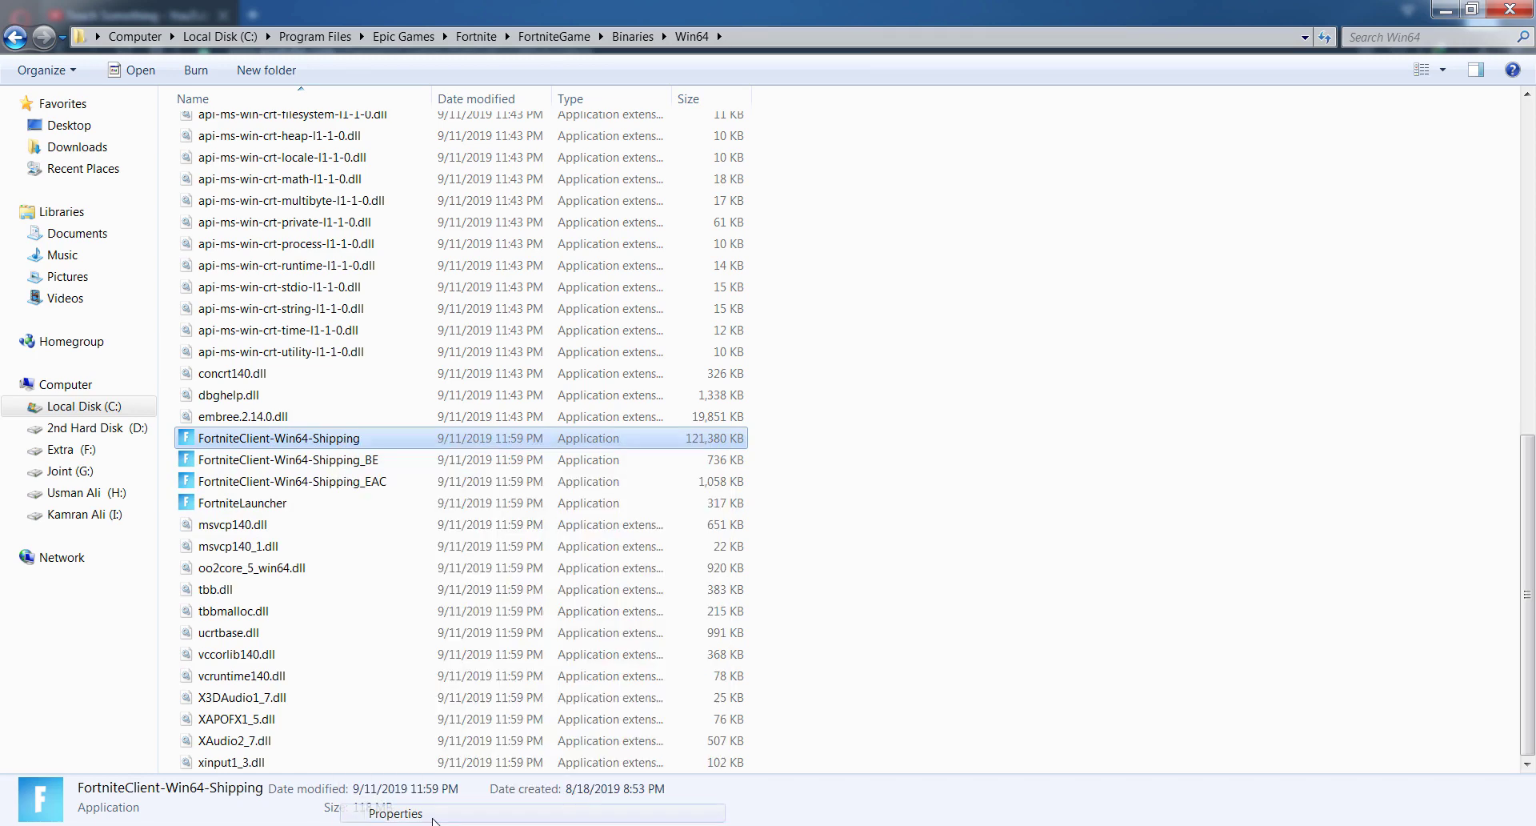
pyautogui.moveTo(482, 346); pyautogui.dragTo(584, 214)
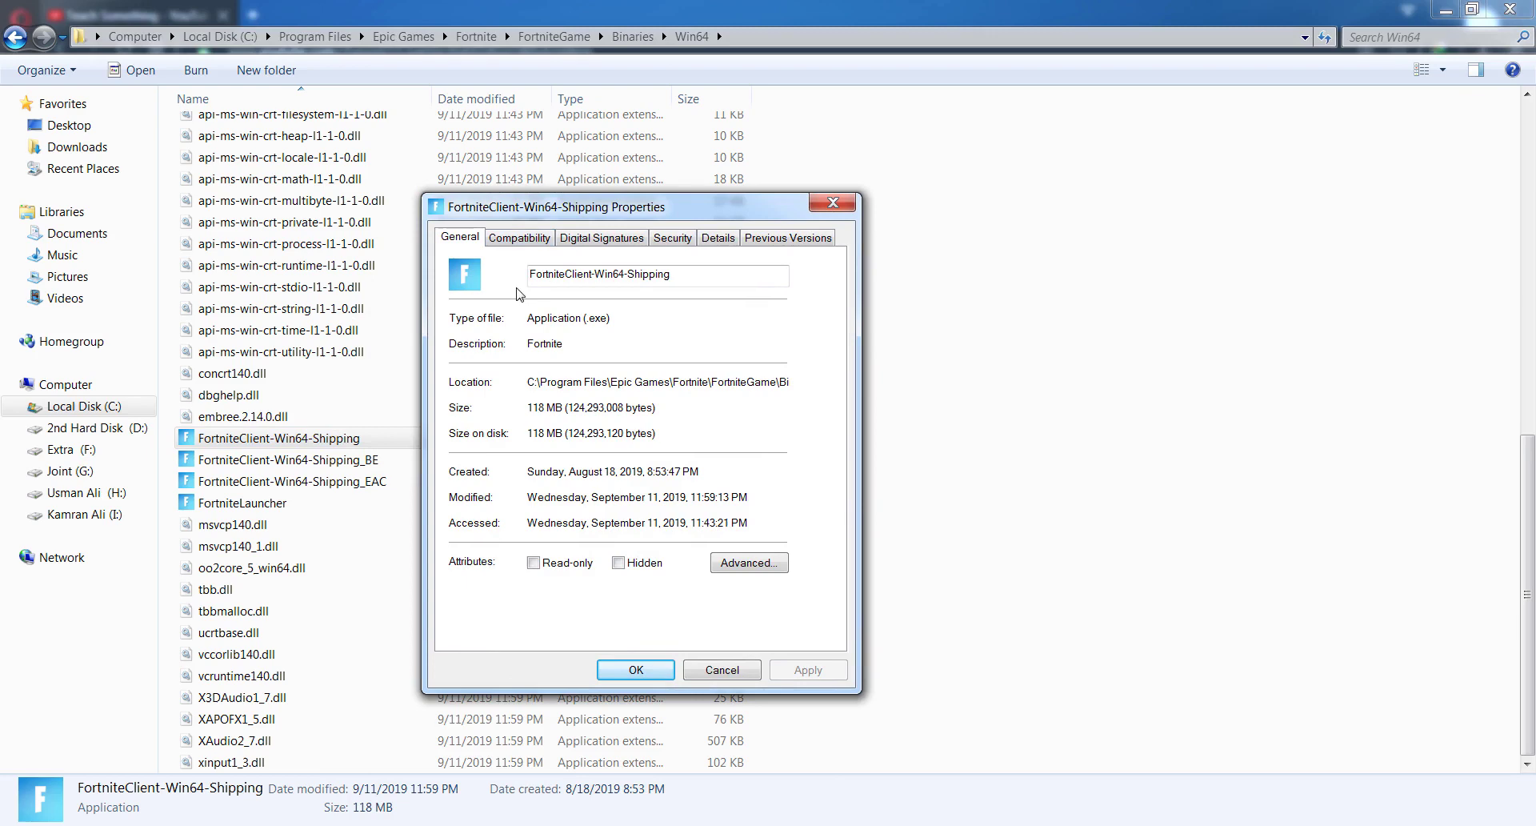
pyautogui.click(522, 238)
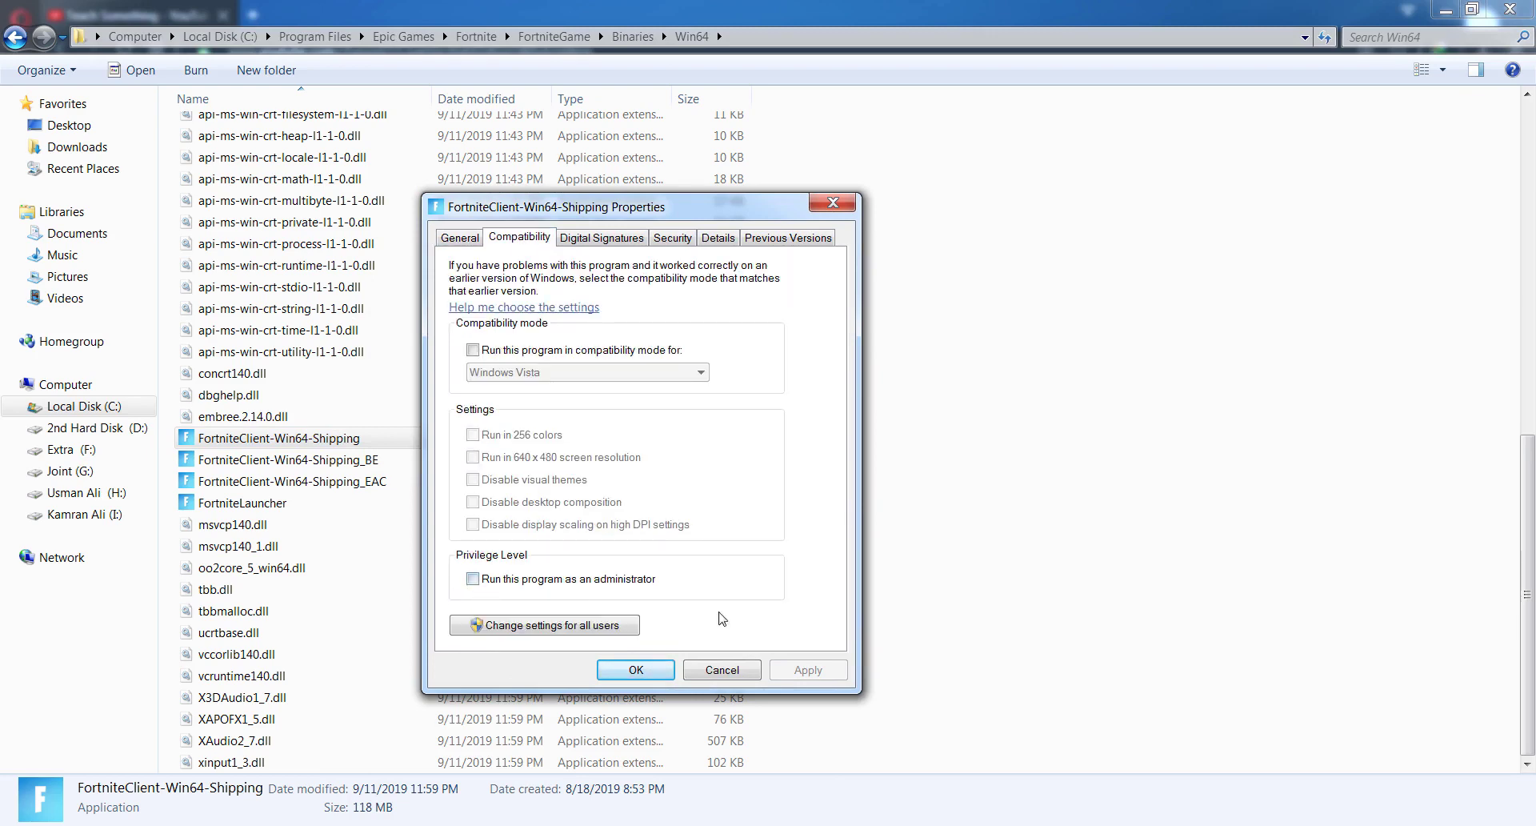
pyautogui.click(474, 579)
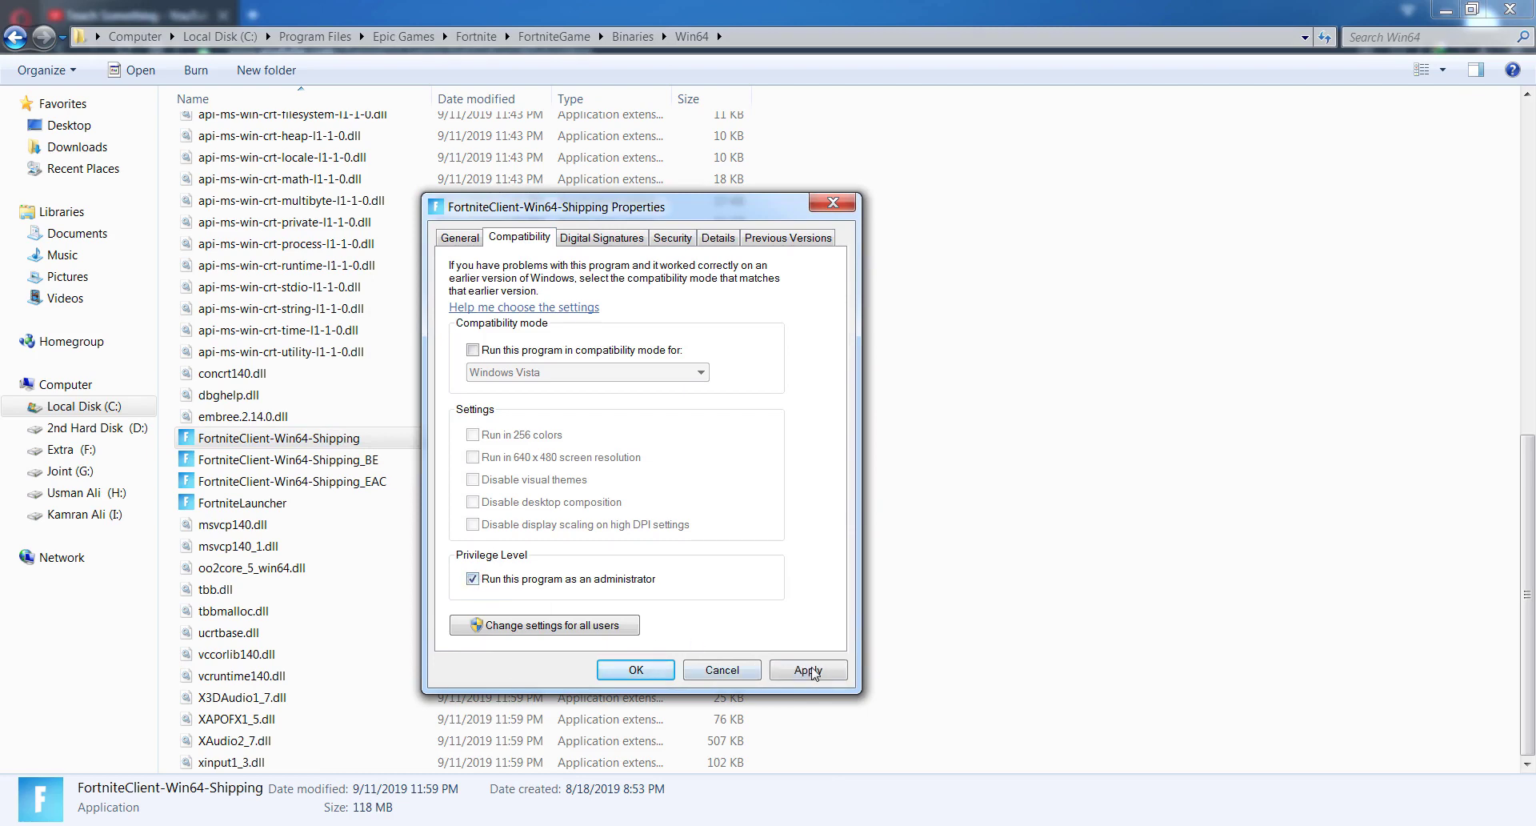
pyautogui.click(814, 672)
pyautogui.click(632, 670)
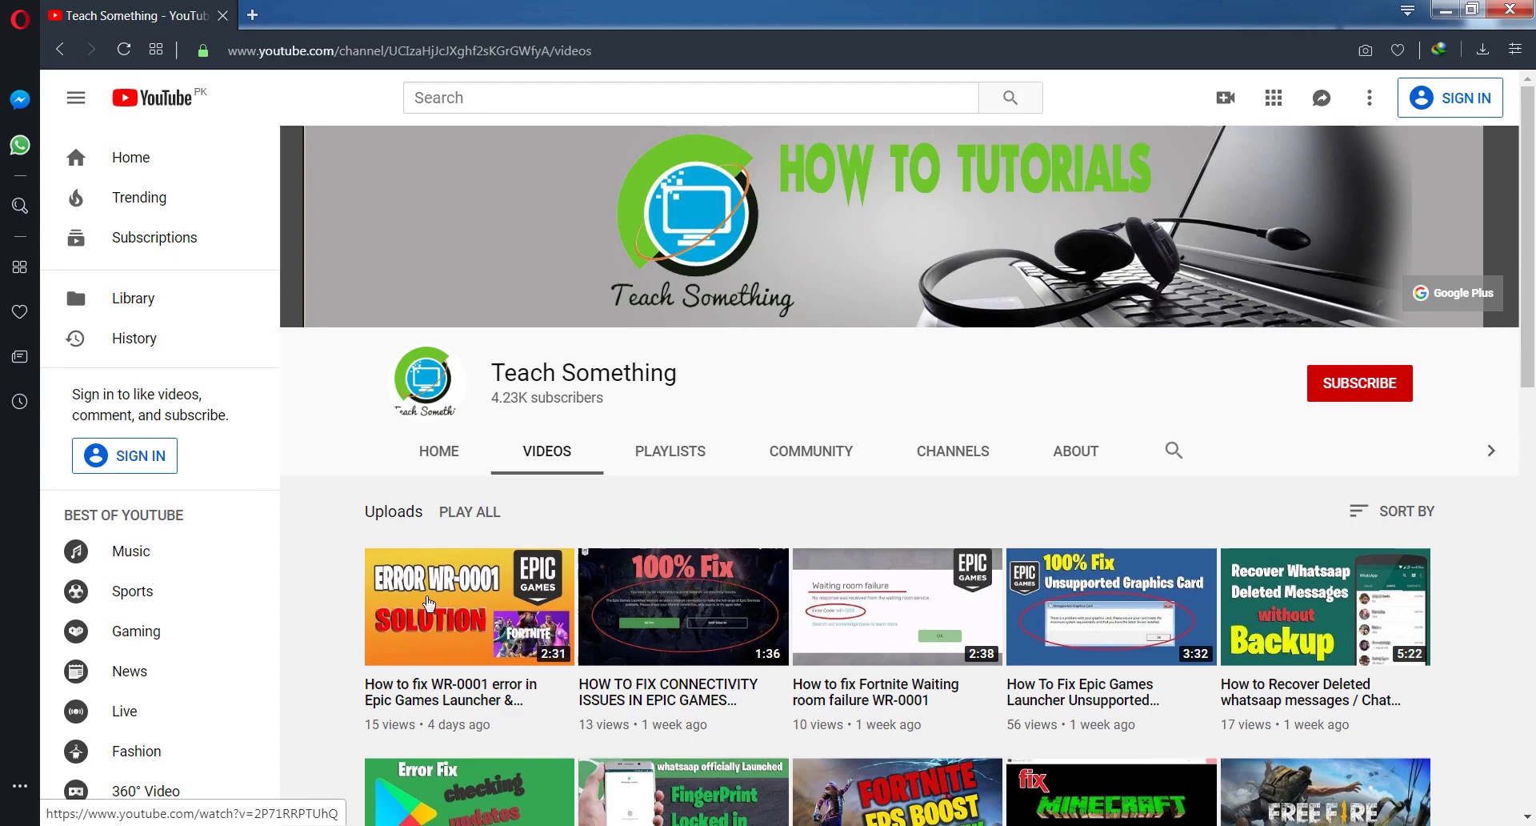
# Step: Return to the Win64 folder, open the Shipping executable's Properties, then close them
pyautogui.click(1456, 15)
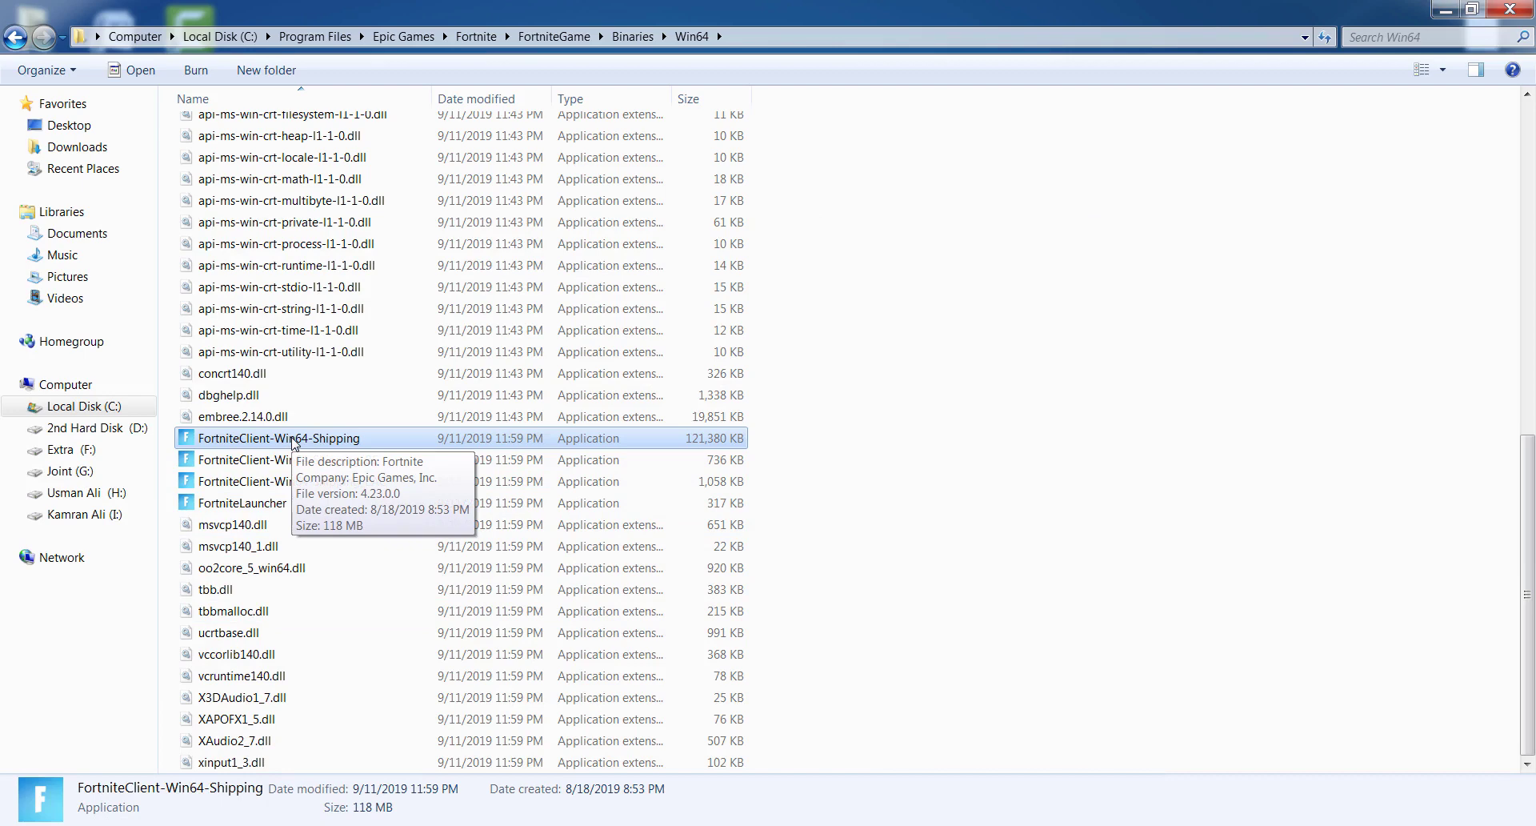
pyautogui.rightClick(294, 442)
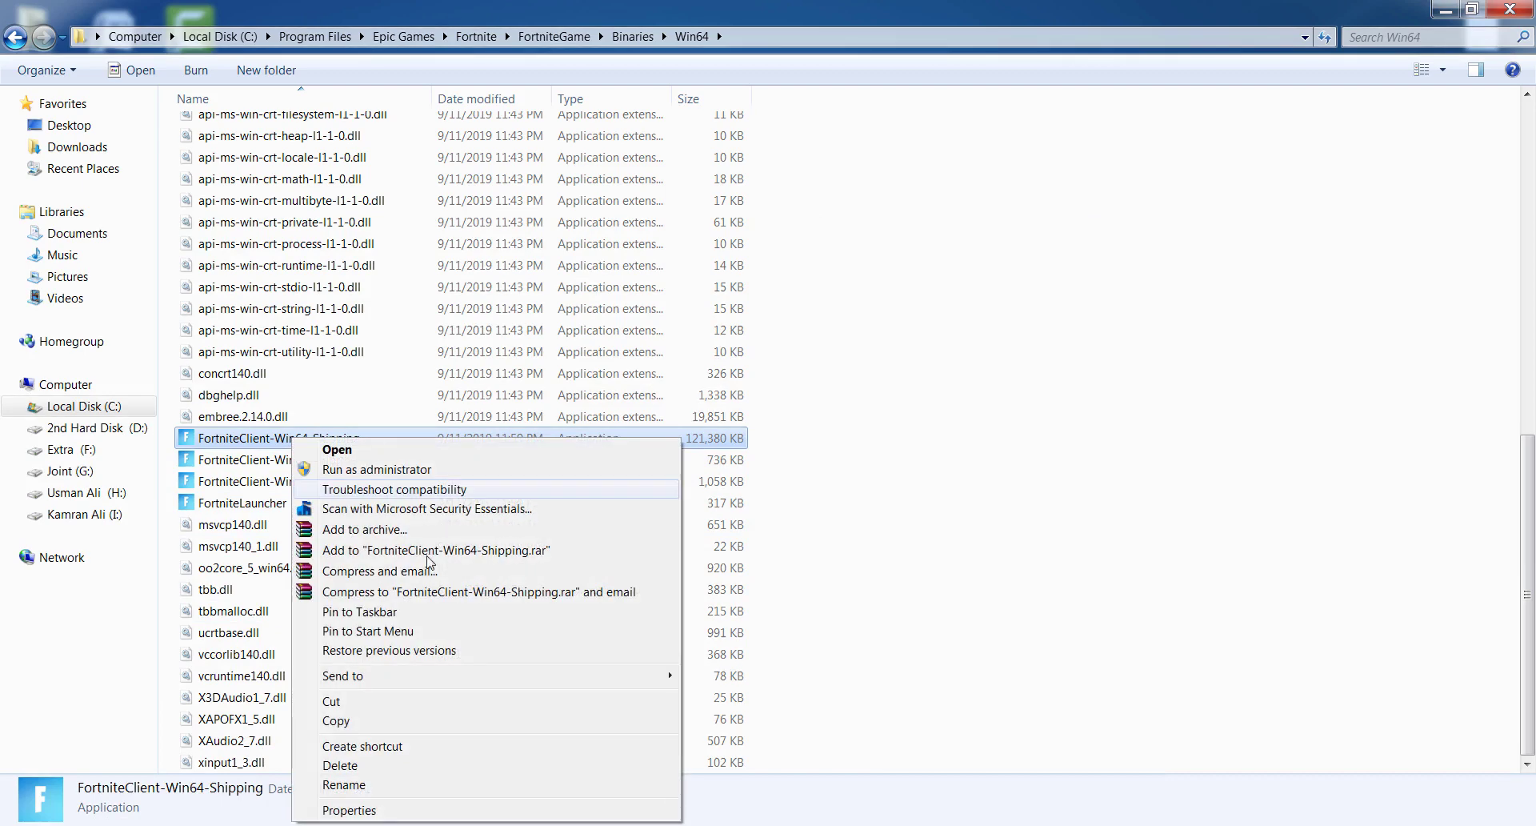
pyautogui.click(372, 811)
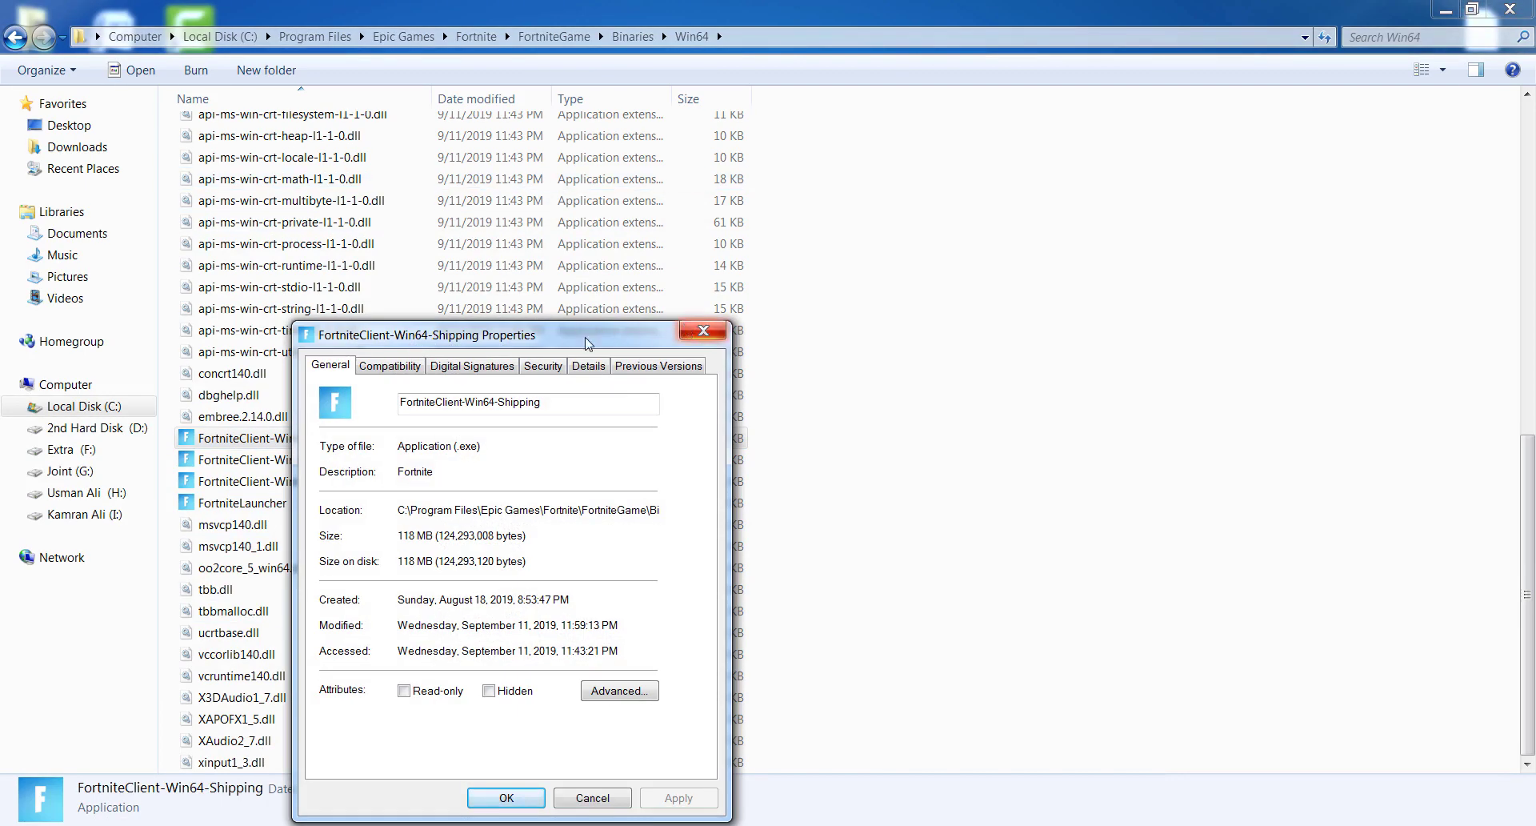
pyautogui.moveTo(474, 335); pyautogui.dragTo(571, 184)
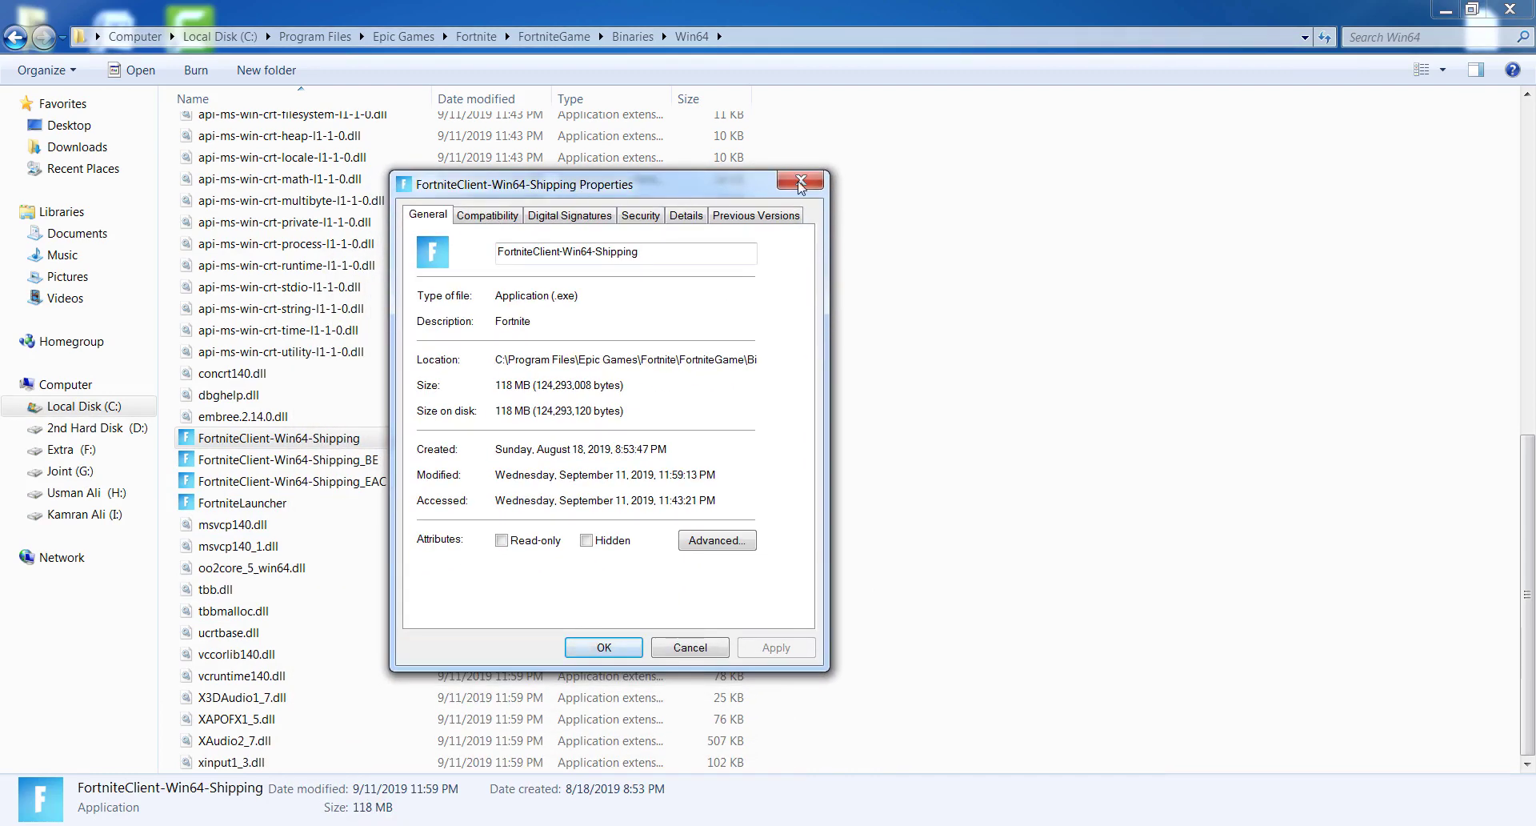
pyautogui.click(800, 183)
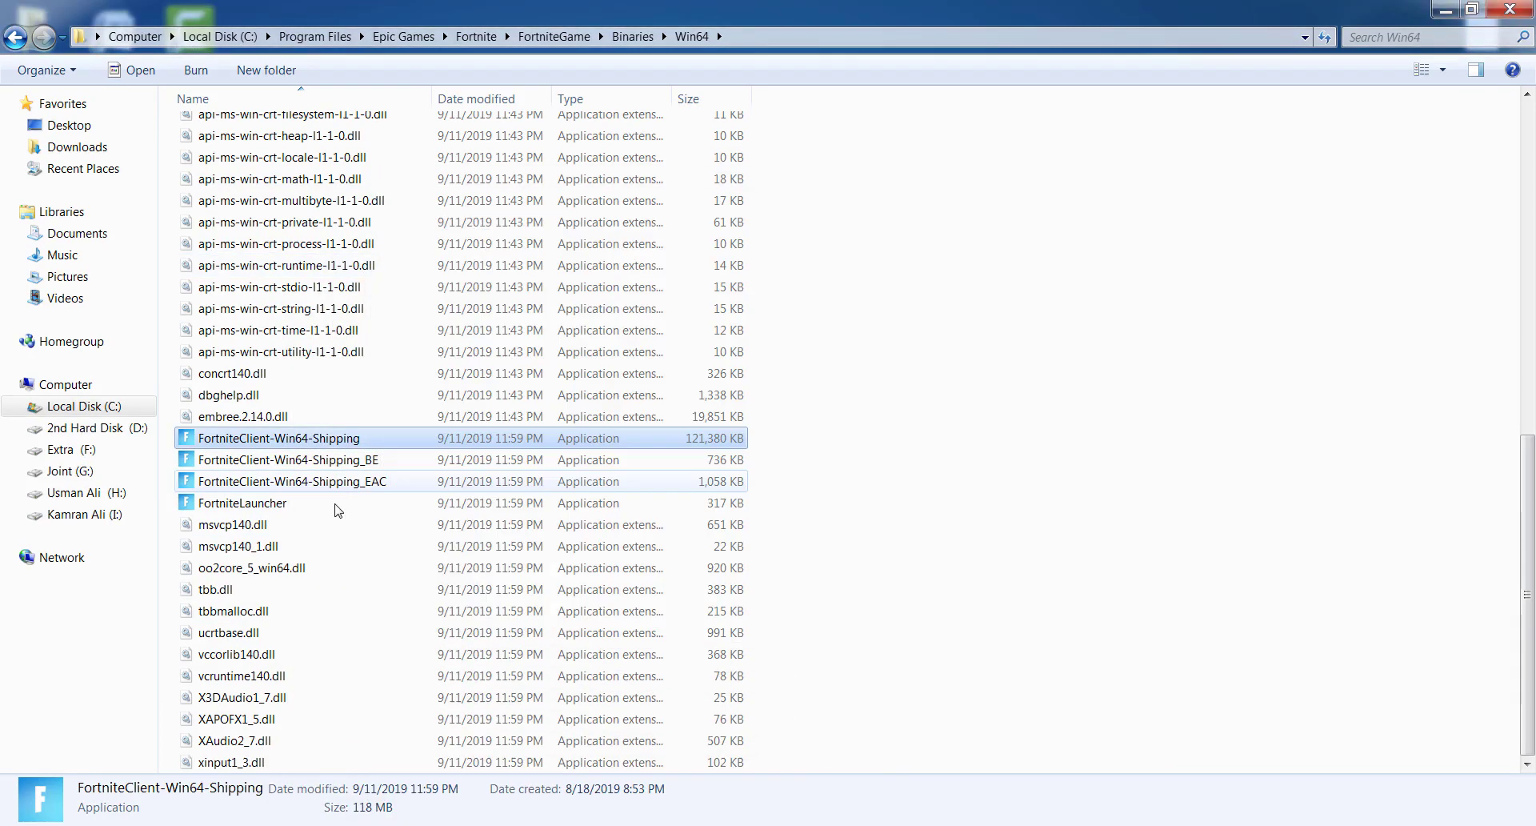
# Step: Untick 'Run this program as an administrator' in FortniteClient-Win64-Shipping's Compatibility properties and apply
pyautogui.rightClick(270, 438)
pyautogui.click(356, 803)
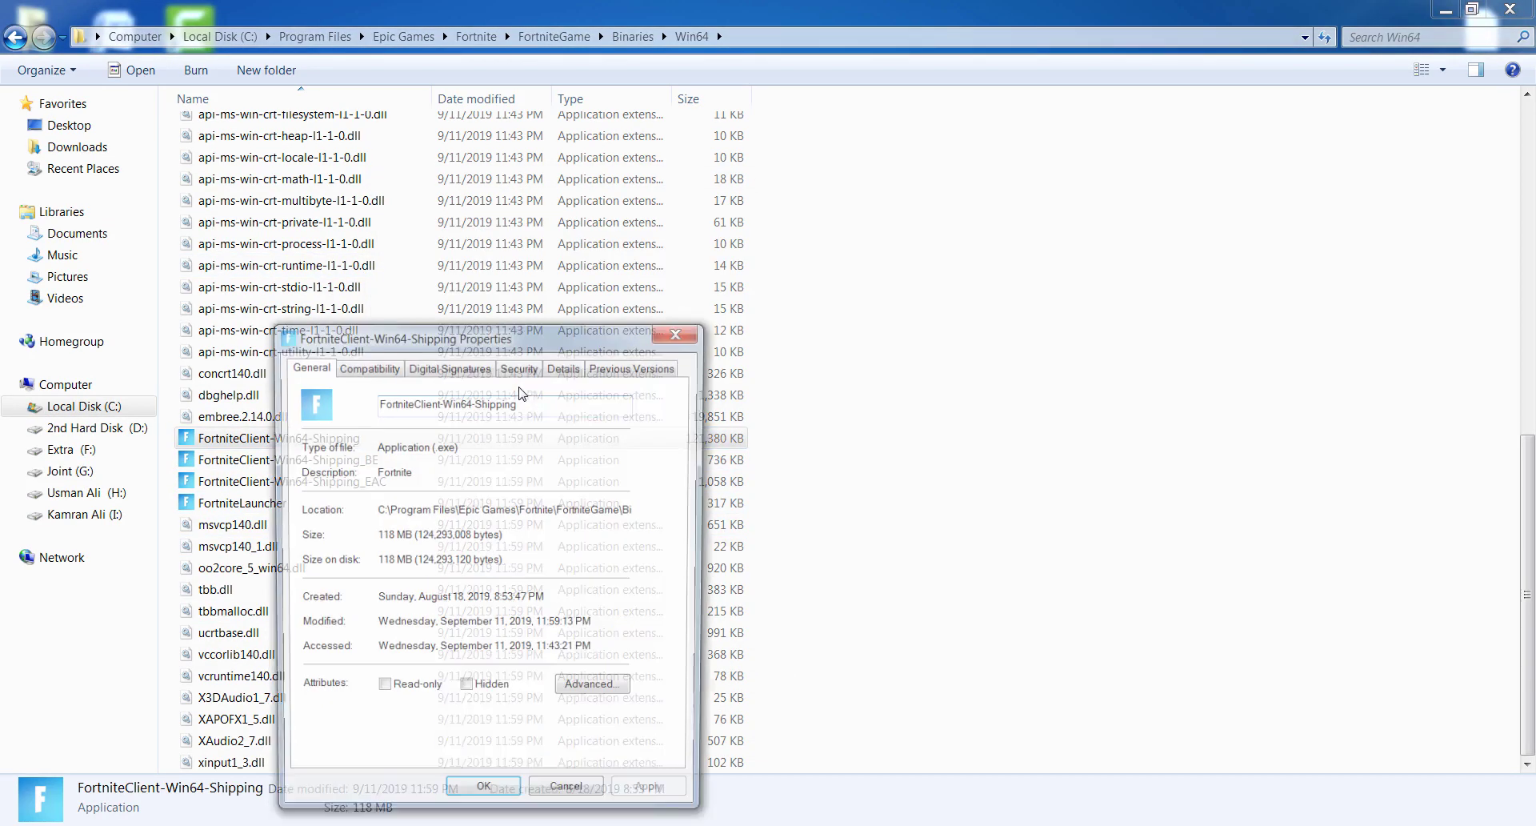
pyautogui.click(367, 365)
pyautogui.click(320, 708)
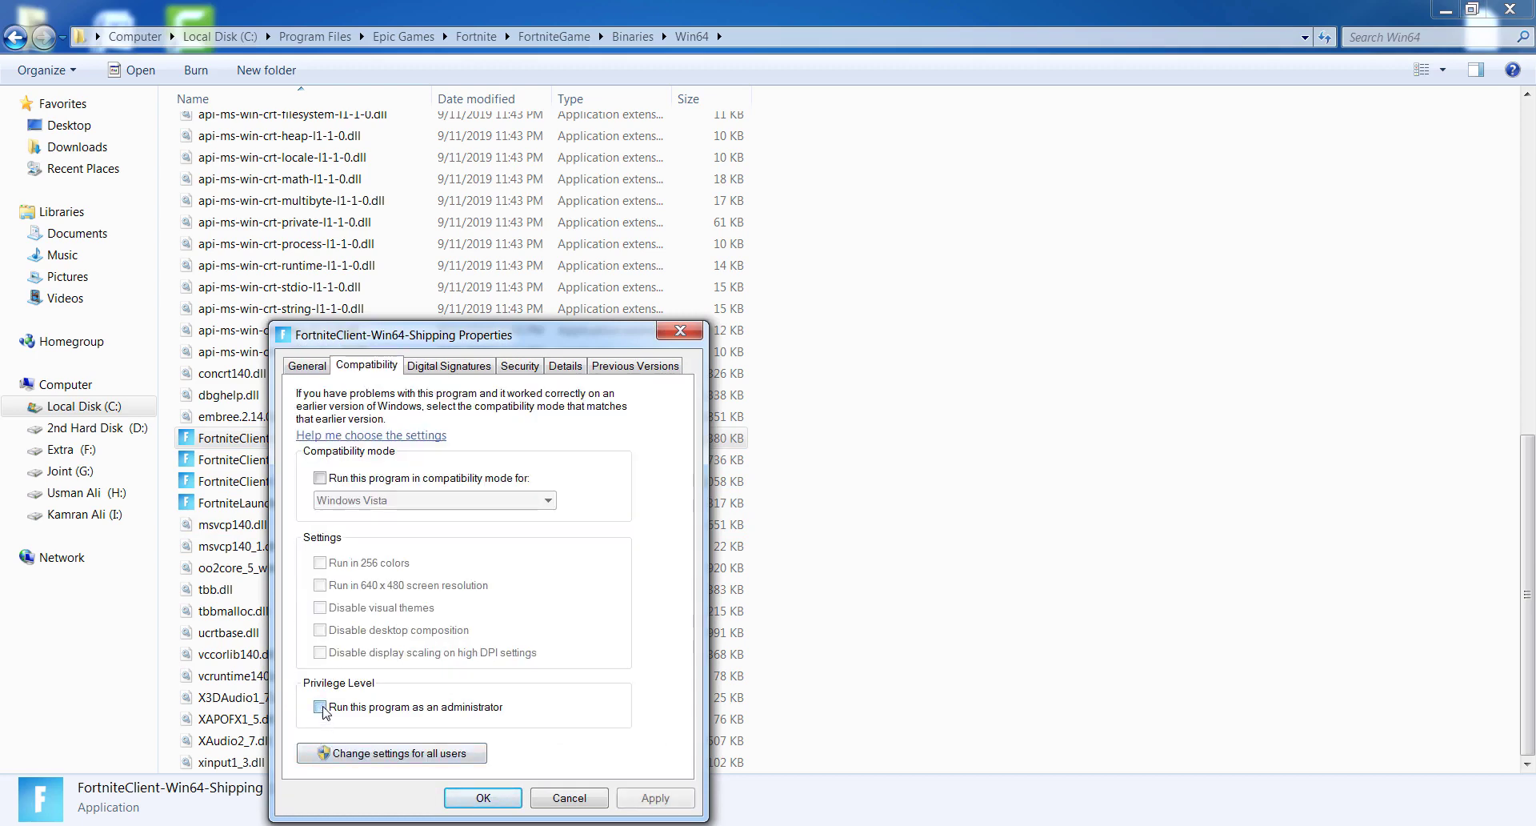
pyautogui.click(658, 797)
pyautogui.click(483, 798)
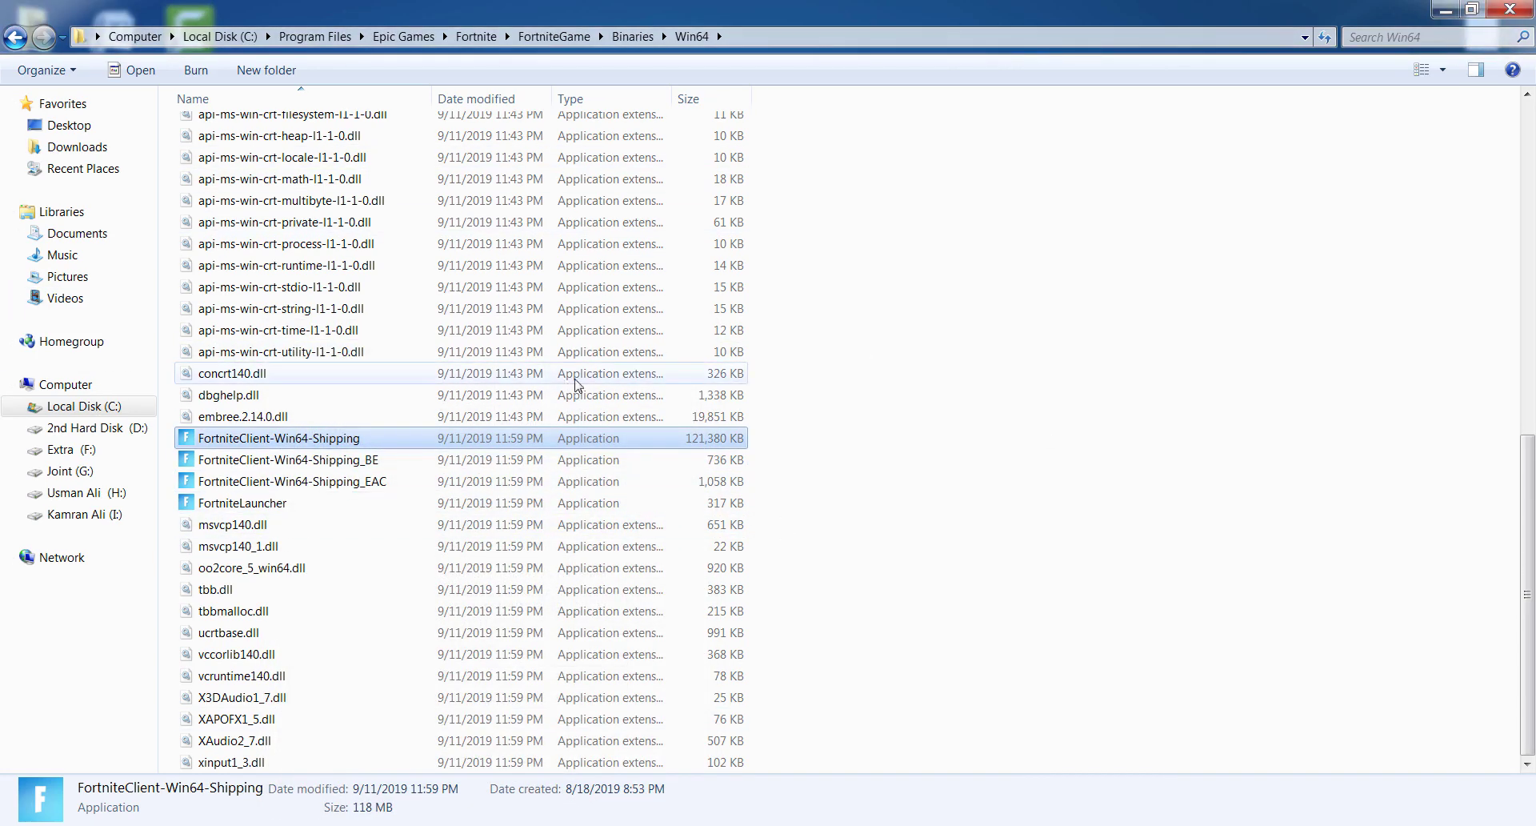
# Step: Close the Win64 Explorer window to reveal Opera's Teach Something channel page
pyautogui.click(1510, 9)
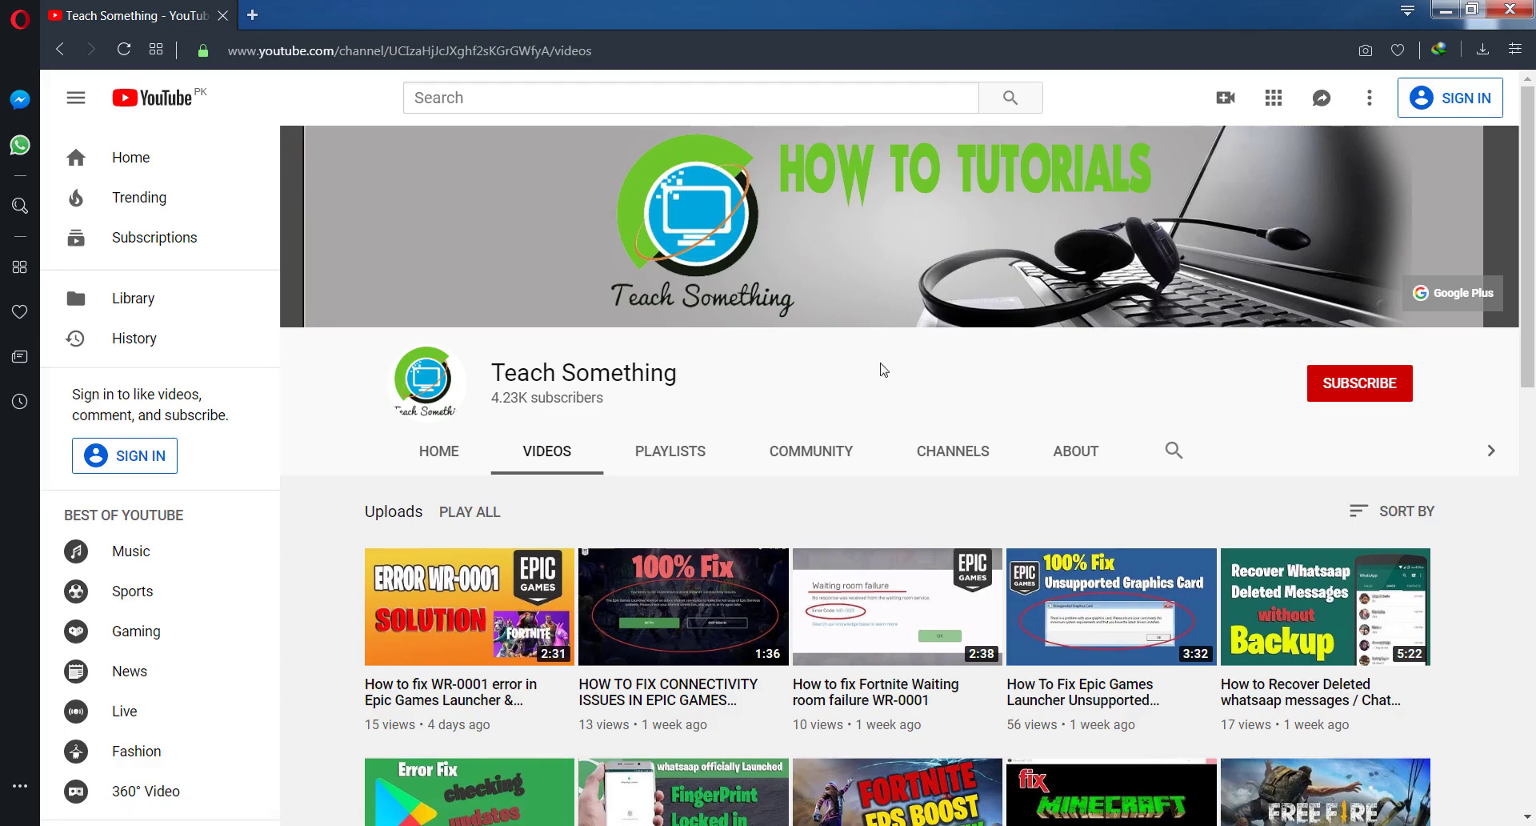